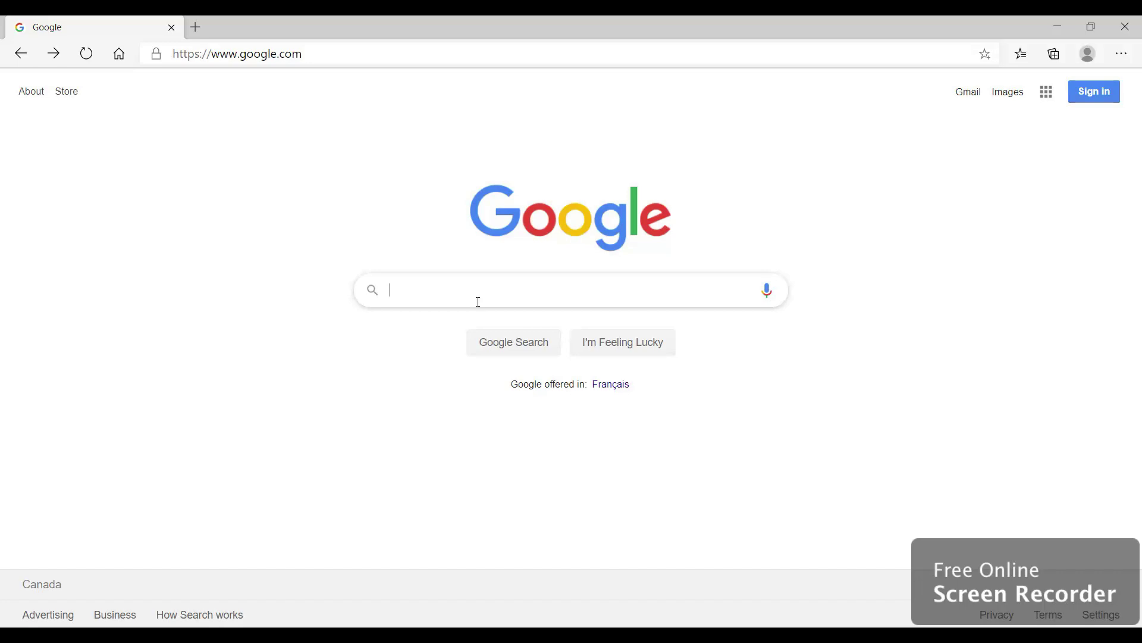
Search Google for 'calculate crs score online'.
{"action": "type", "text": "calcul"}
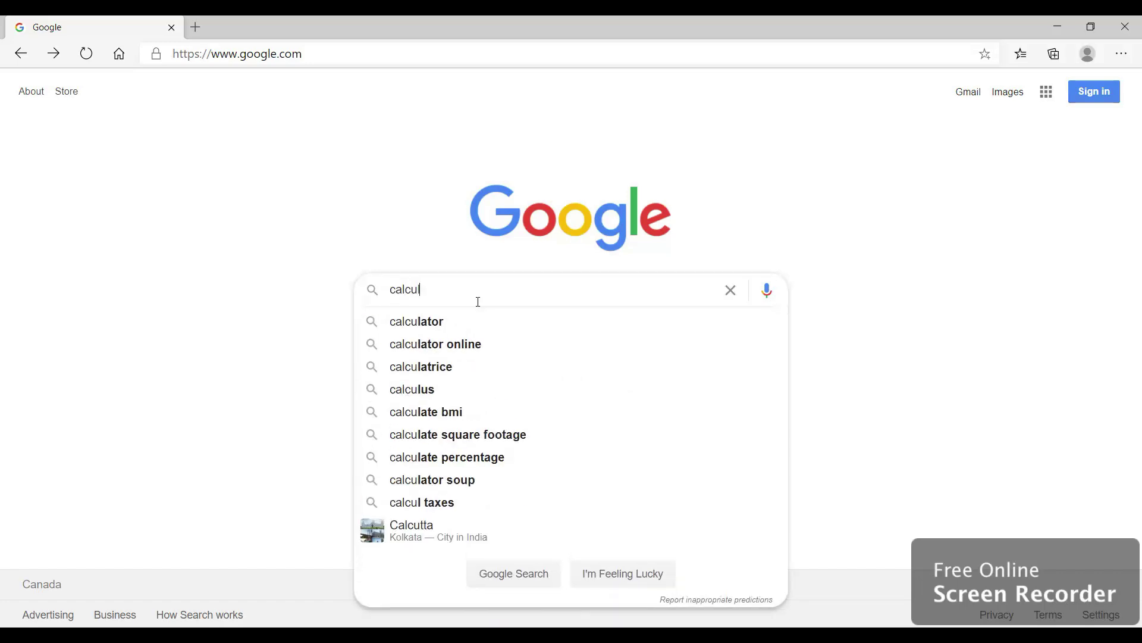
{"action": "type", "text": "ate c"}
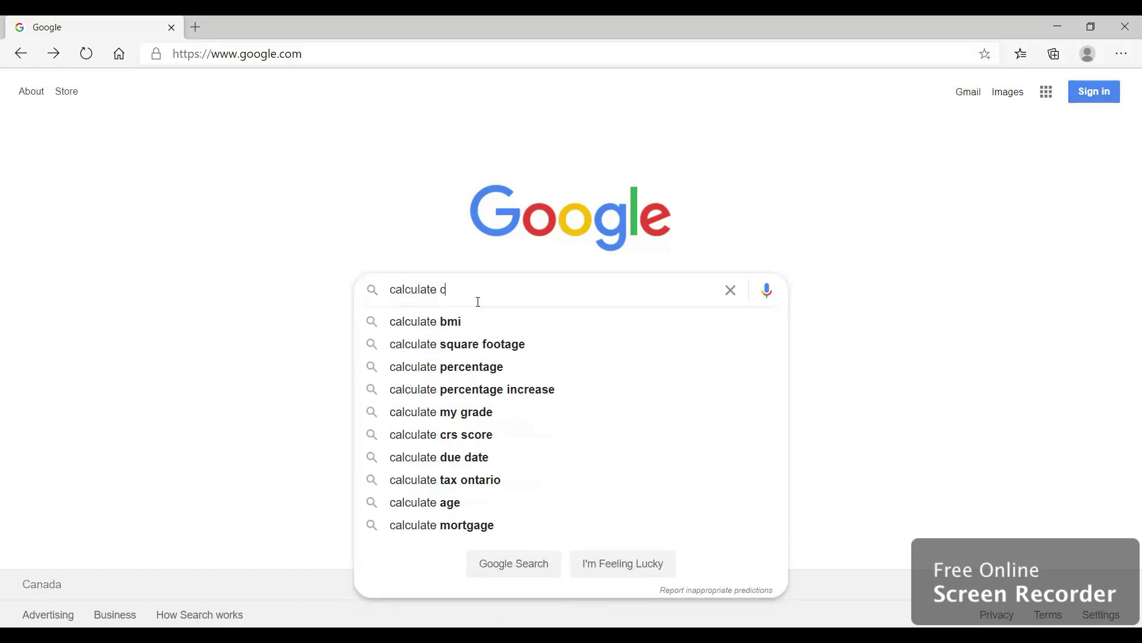
{"action": "type", "text": "rs score "}
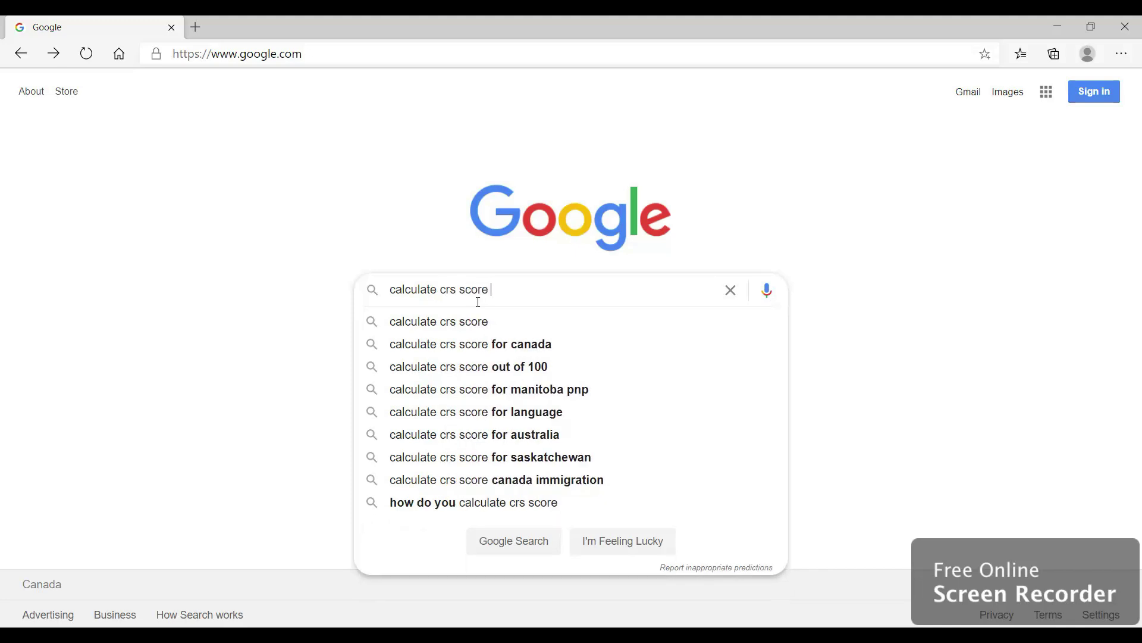
{"action": "type", "text": "online"}
{"action": "key", "text": "Return"}
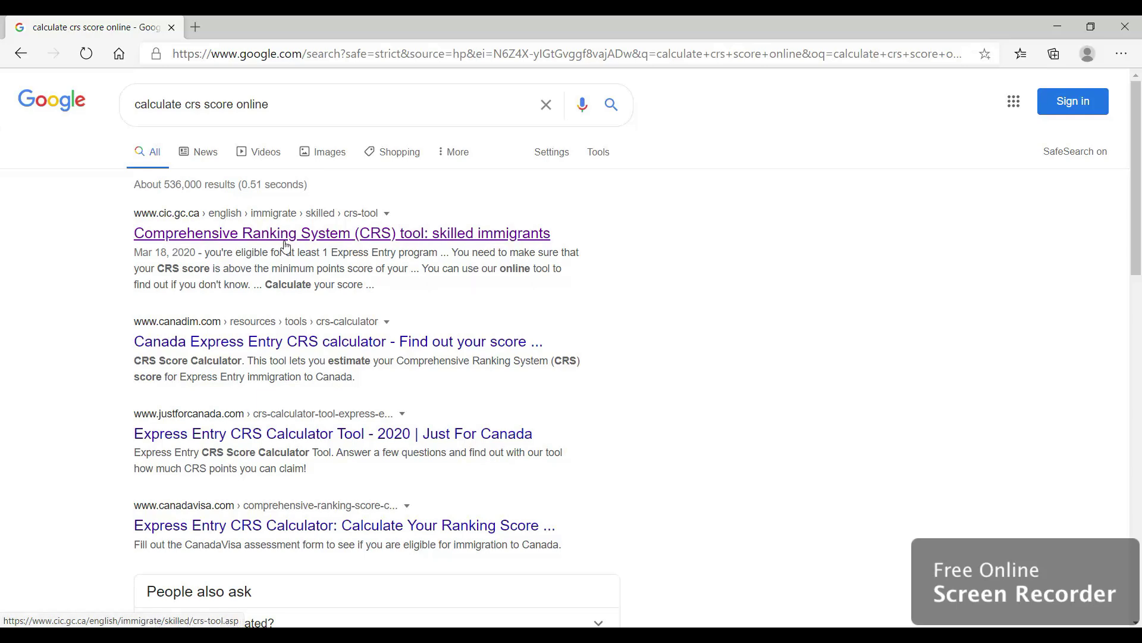
Open the official CIC CRS tool page from the search results.
{"action": "left_click", "coordinate": [357, 235]}
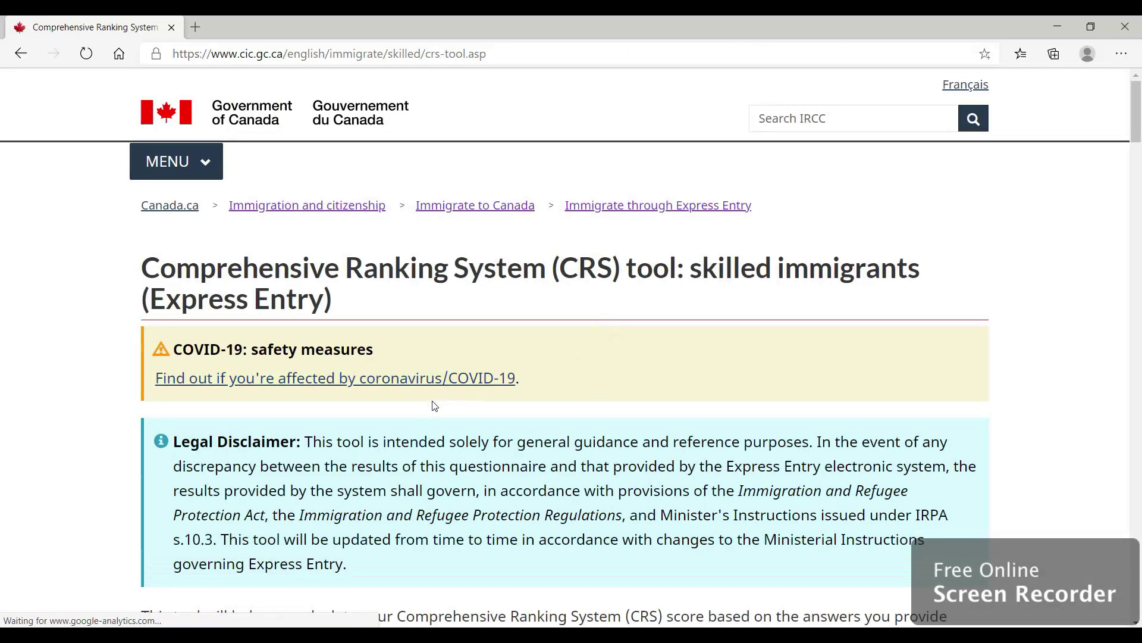
{"action": "scroll", "coordinate": [433, 403], "scroll_direction": "down", "scroll_amount": 9}
{"action": "scroll", "coordinate": [435, 405], "scroll_direction": "down", "scroll_amount": 5}
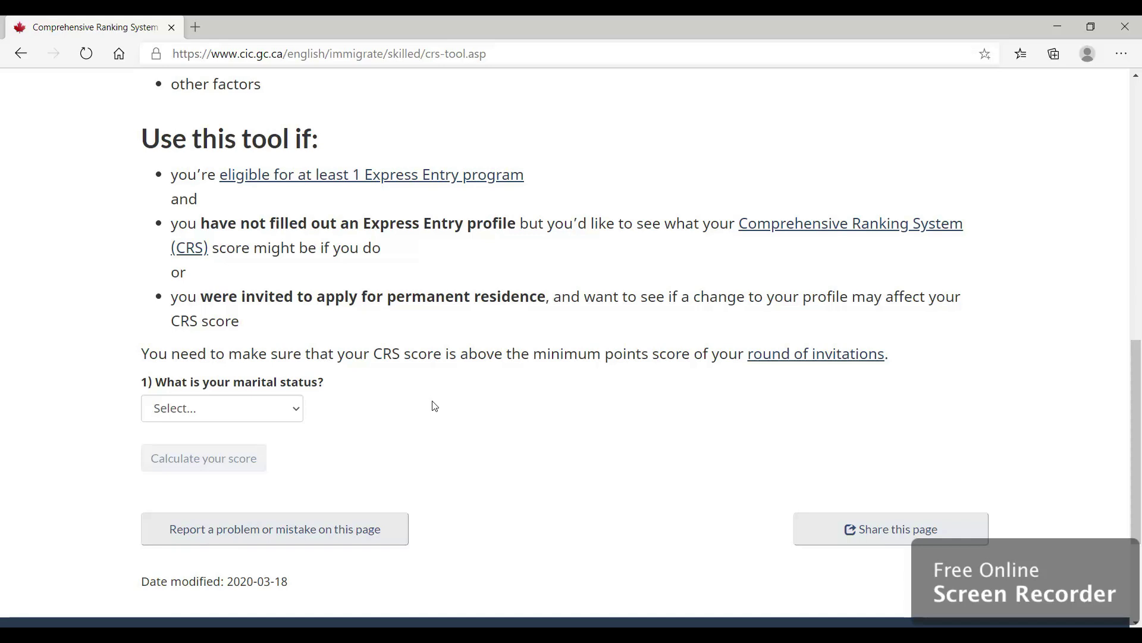
{"action": "scroll", "coordinate": [393, 404], "scroll_direction": "down", "scroll_amount": 1}
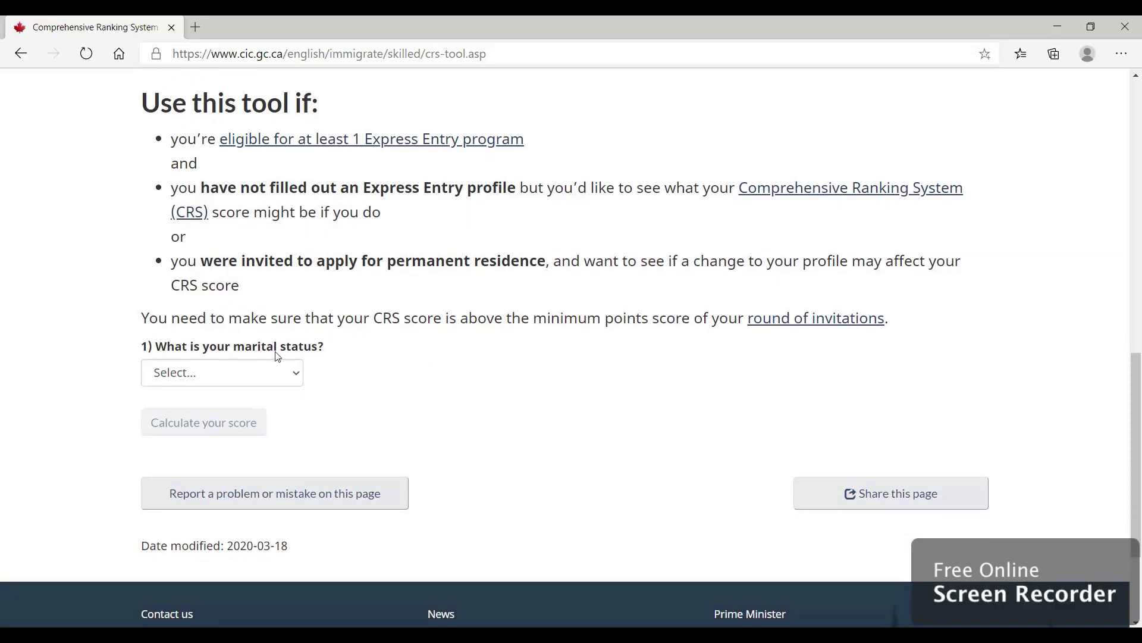
Set marital status to Married and answer No to the spouse being a Canadian citizen or resident.
{"action": "left_click", "coordinate": [254, 377]}
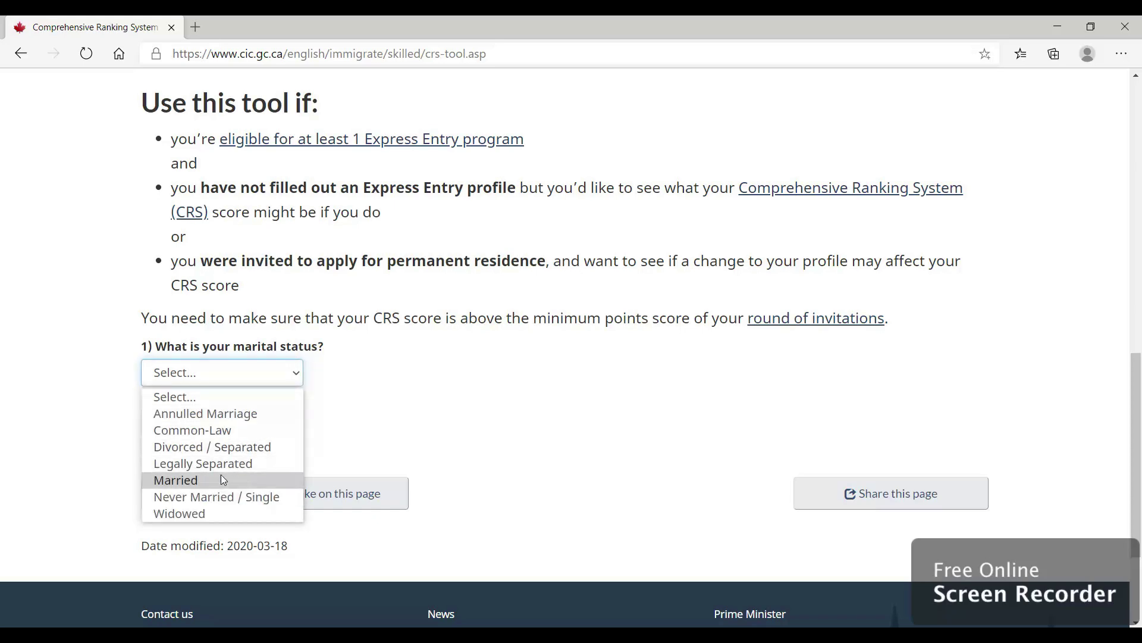
{"action": "left_click", "coordinate": [205, 478]}
{"action": "scroll", "coordinate": [376, 446], "scroll_direction": "down", "scroll_amount": 2}
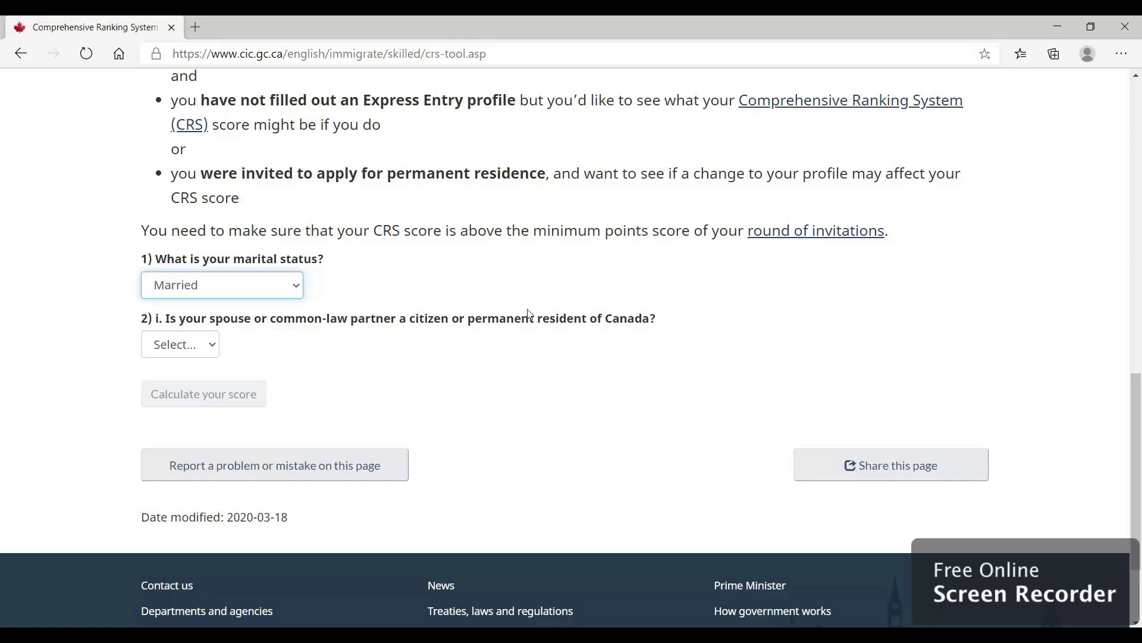
{"action": "left_click", "coordinate": [210, 344]}
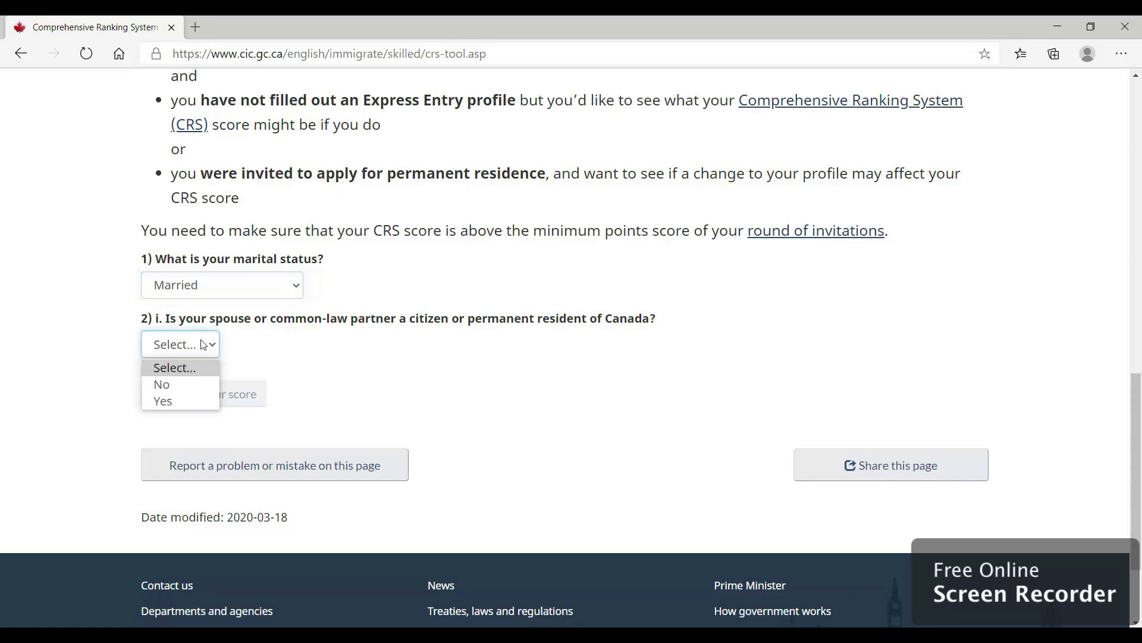
{"action": "left_click", "coordinate": [180, 386]}
{"action": "scroll", "coordinate": [423, 413], "scroll_direction": "down", "scroll_amount": 1}
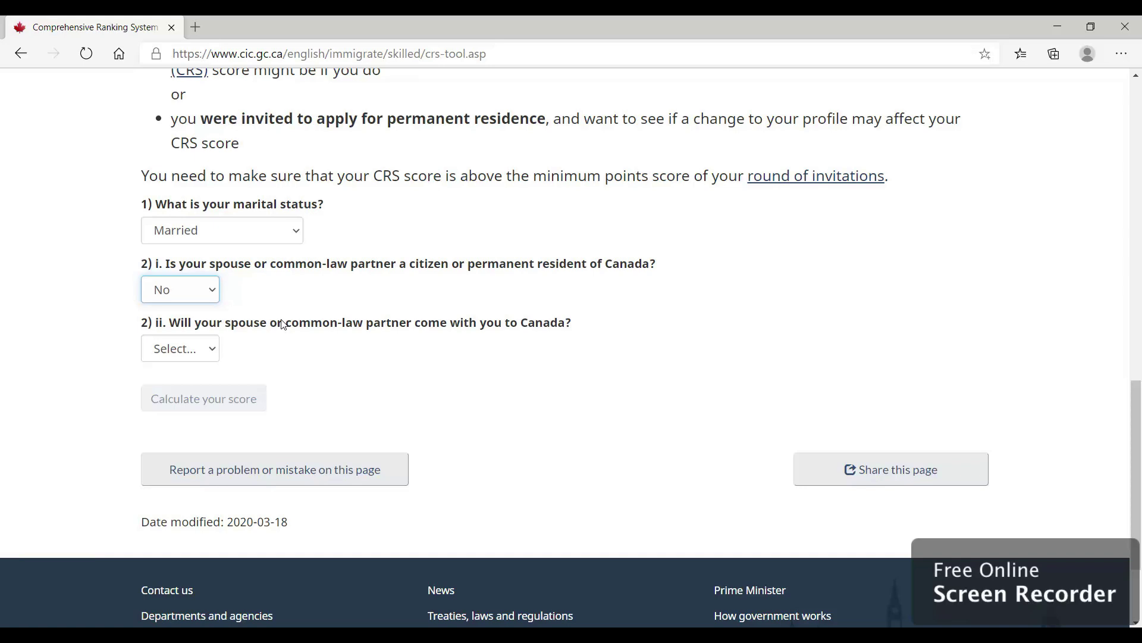
Answer Yes that the spouse will come to Canada and set age to 27.
{"action": "left_click", "coordinate": [205, 355]}
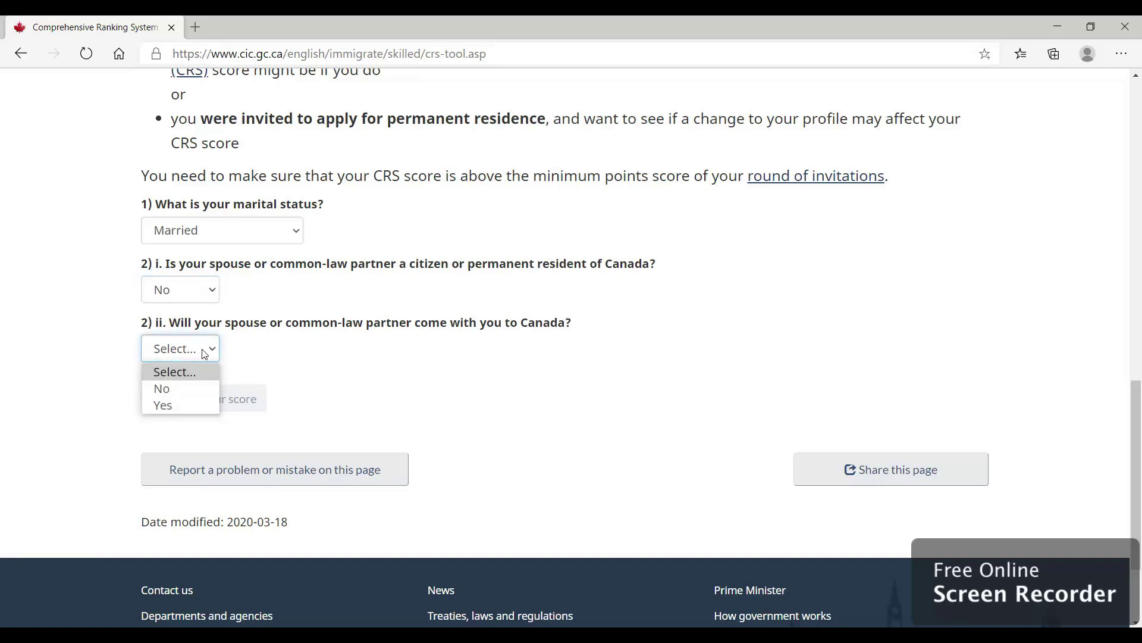
{"action": "left_click", "coordinate": [167, 406]}
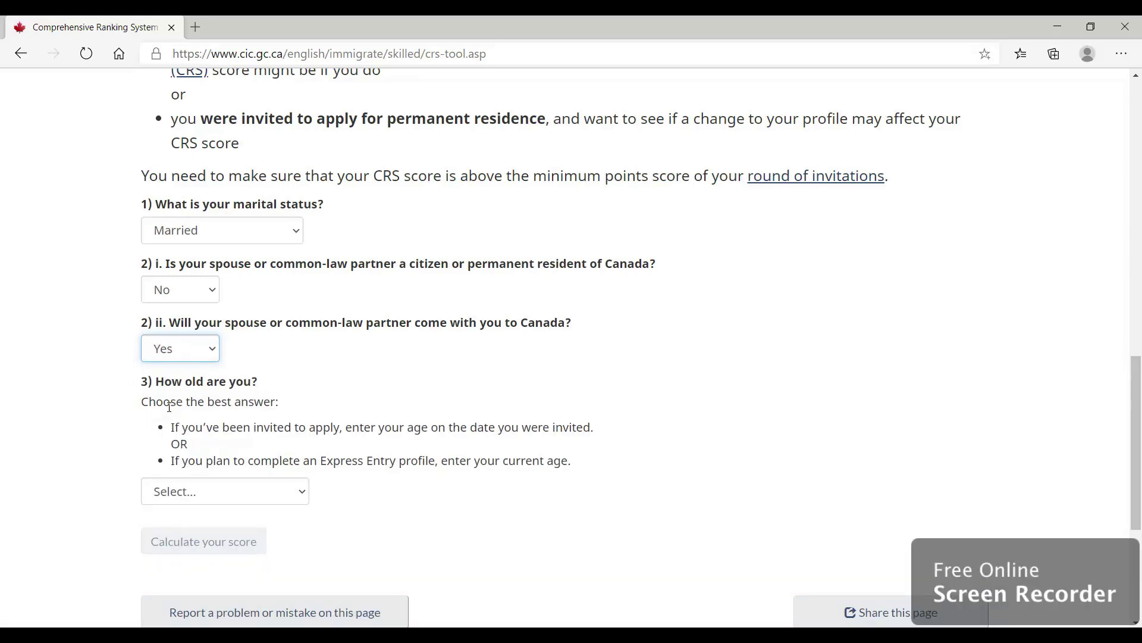
{"action": "scroll", "coordinate": [304, 358], "scroll_direction": "down", "scroll_amount": 2}
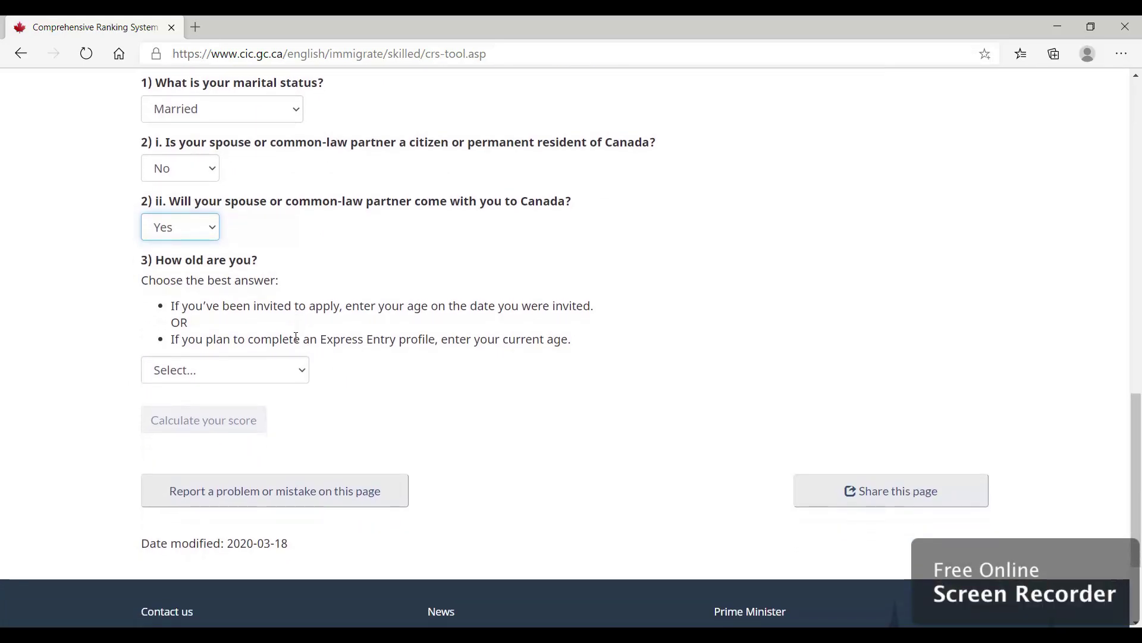
{"action": "left_click", "coordinate": [214, 369]}
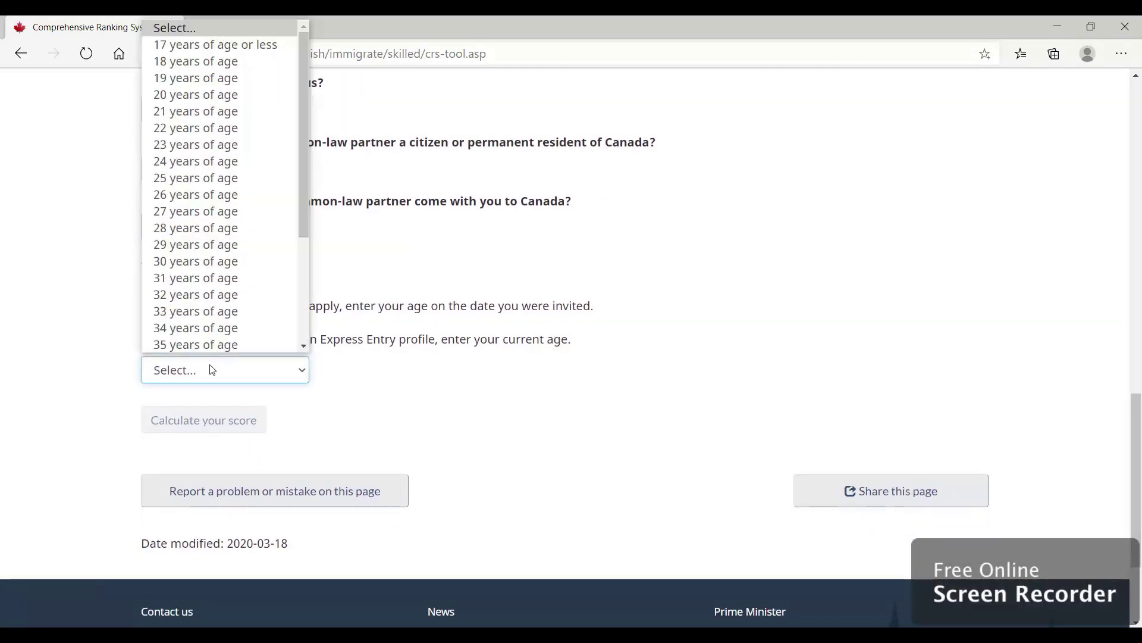
{"action": "left_click", "coordinate": [194, 211]}
{"action": "scroll", "coordinate": [321, 268], "scroll_direction": "down", "scroll_amount": 3}
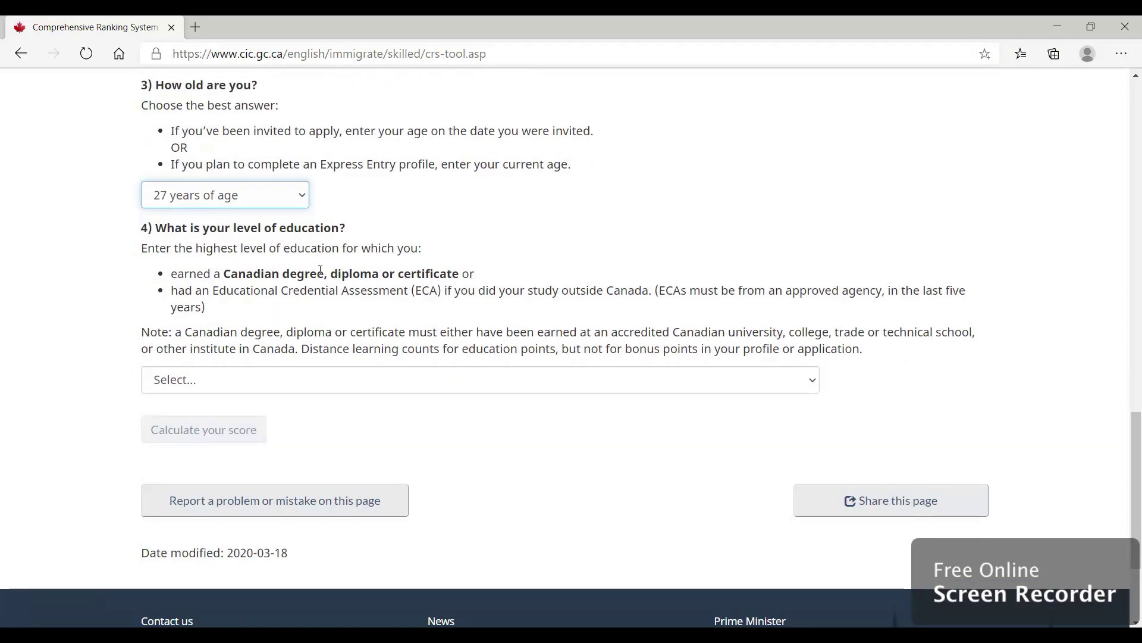
Set education to Master's degree and answer No to having a Canadian degree.
{"action": "left_click", "coordinate": [245, 381]}
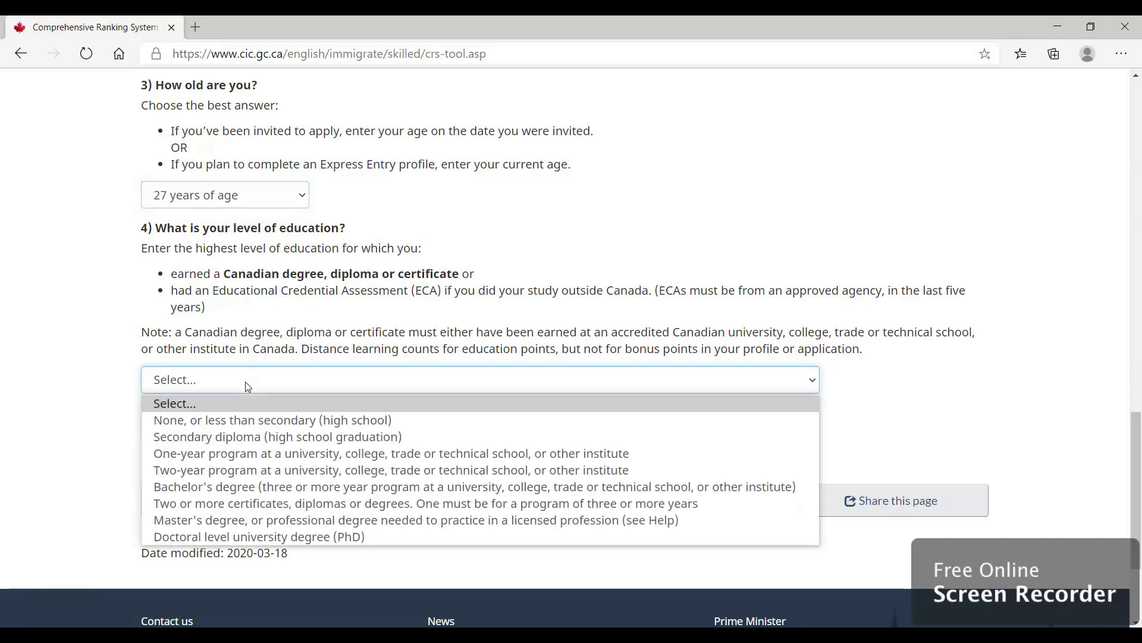
{"action": "left_click", "coordinate": [224, 523]}
{"action": "scroll", "coordinate": [283, 441], "scroll_direction": "down", "scroll_amount": 2}
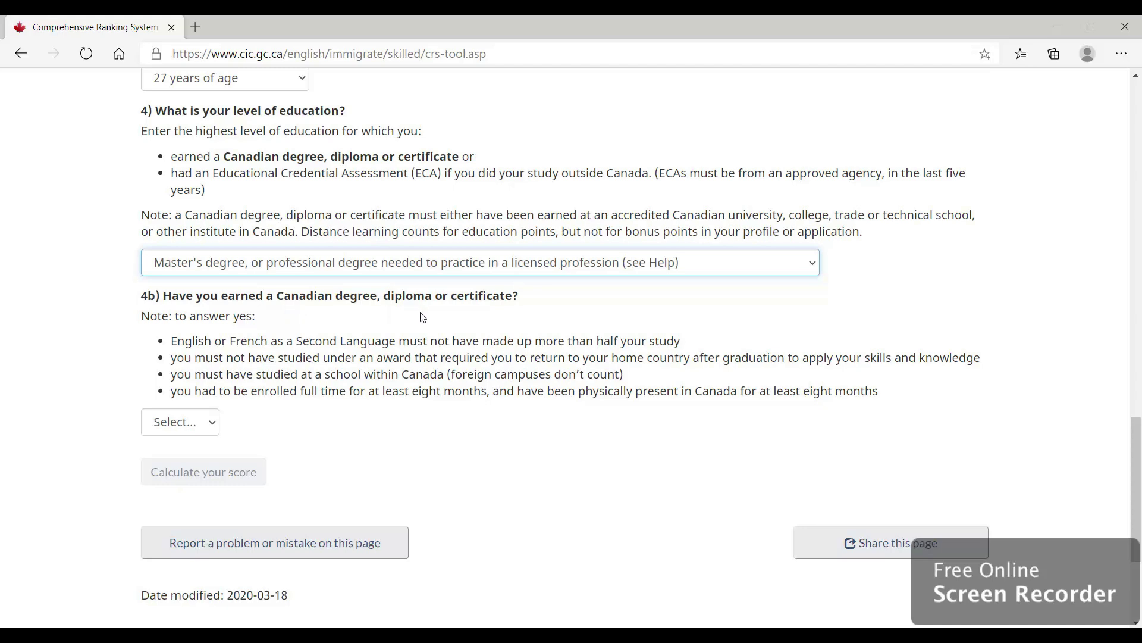
{"action": "scroll", "coordinate": [357, 352], "scroll_direction": "down", "scroll_amount": 1}
{"action": "left_click", "coordinate": [189, 364]}
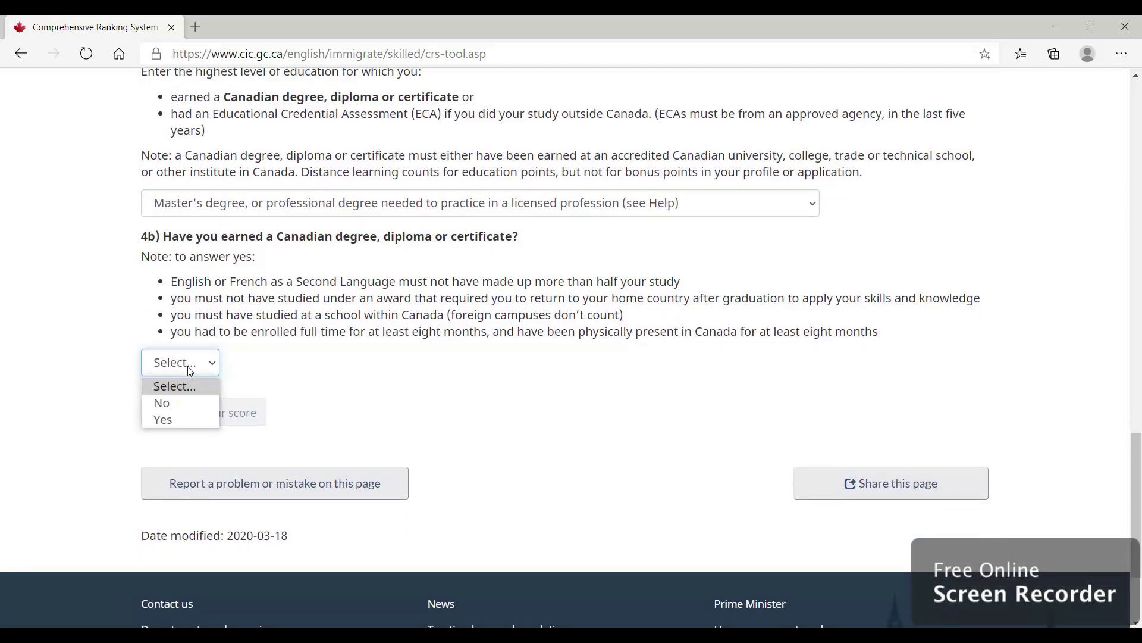
{"action": "left_click", "coordinate": [173, 405]}
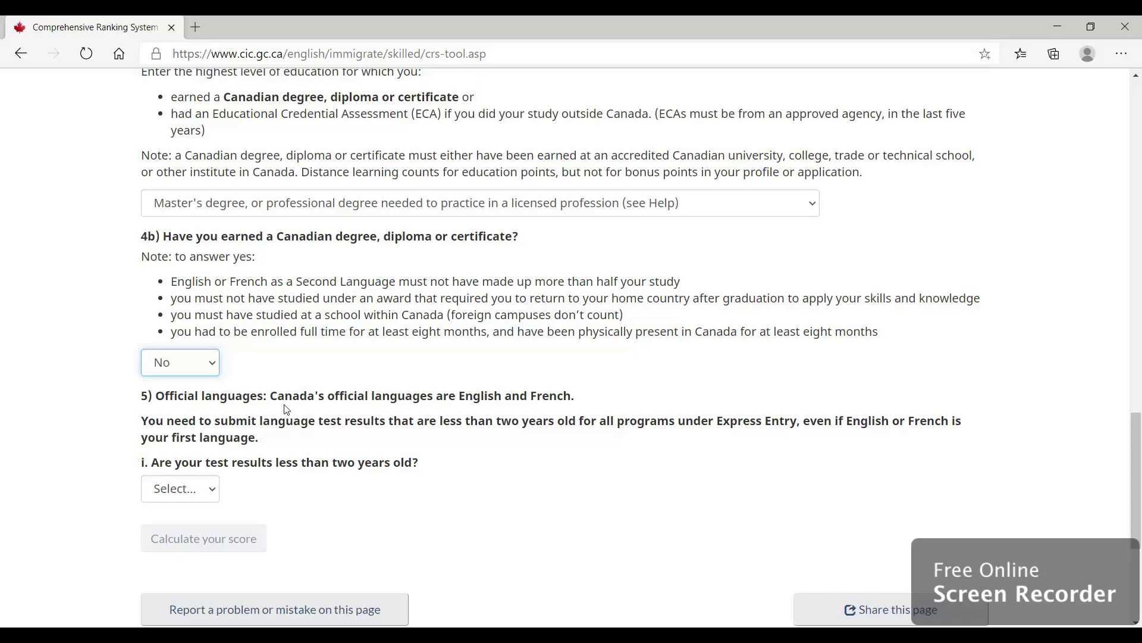
Answer Yes that language results are under two years old and select IELTS as the first test.
{"action": "scroll", "coordinate": [291, 409], "scroll_direction": "down", "scroll_amount": 2}
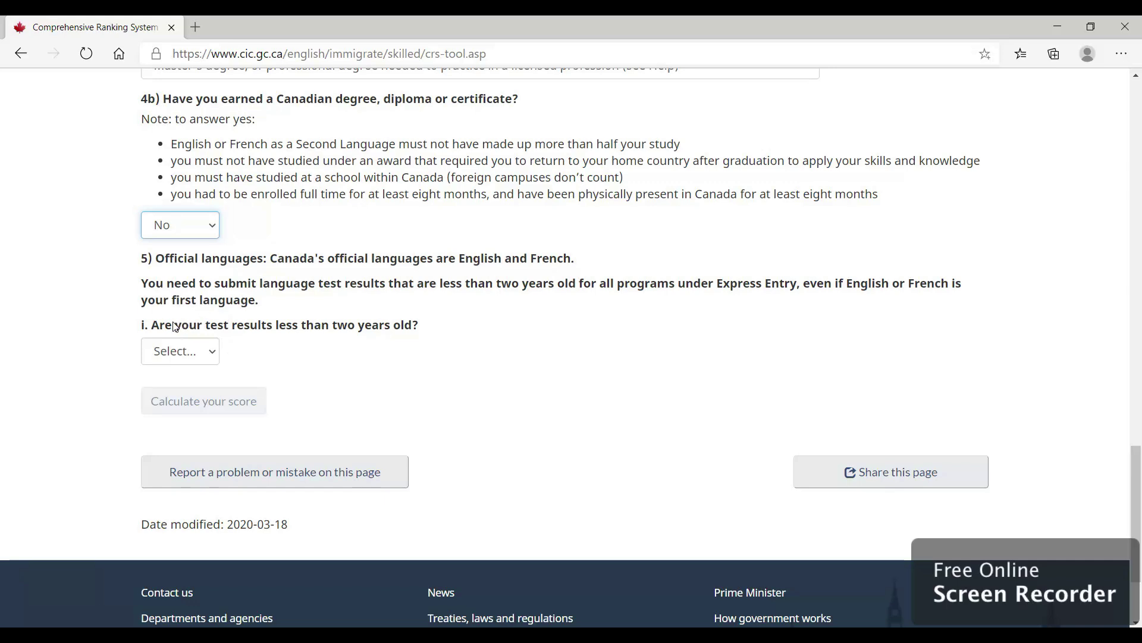
{"action": "left_click_drag", "start_coordinate": [153, 326], "coordinate": [420, 333]}
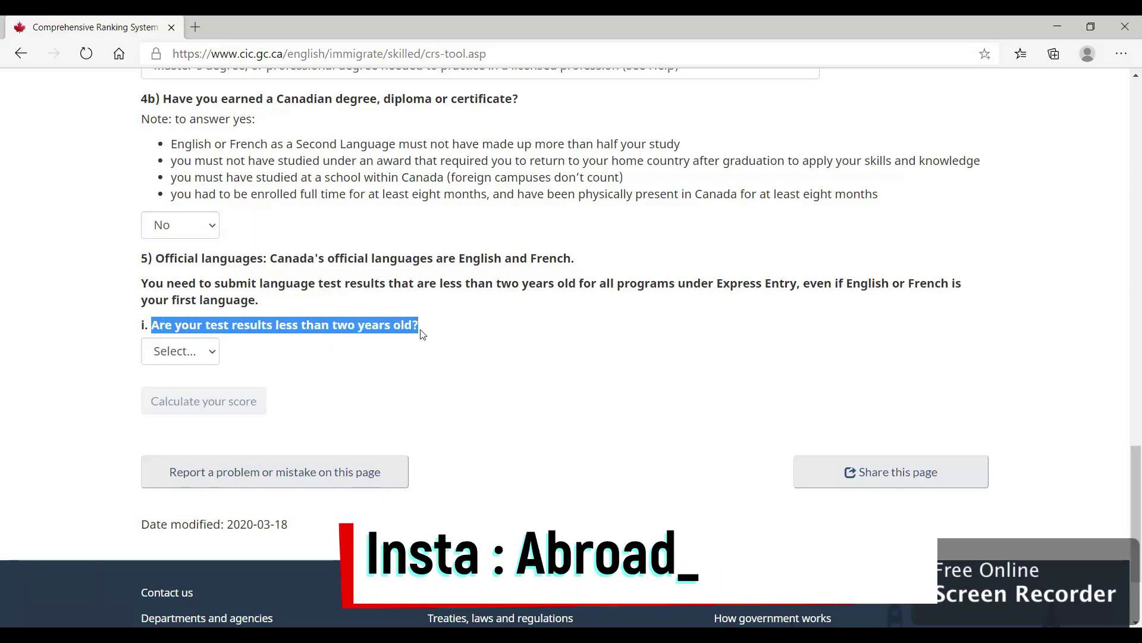
{"action": "left_click", "coordinate": [399, 355]}
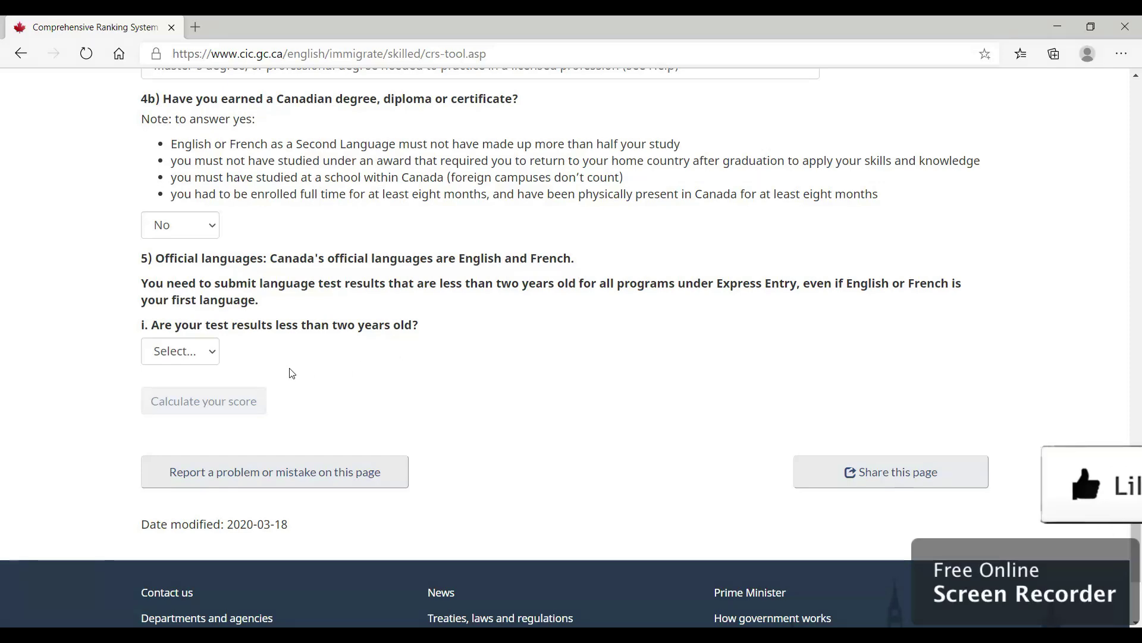
{"action": "left_click", "coordinate": [194, 355]}
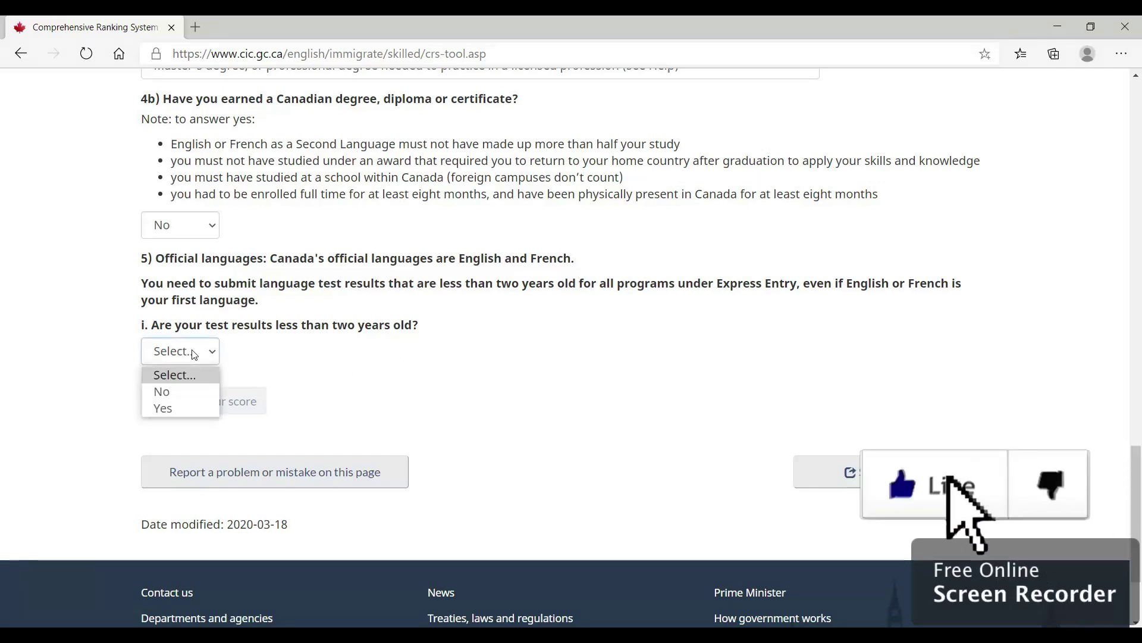
{"action": "left_click", "coordinate": [169, 409]}
{"action": "scroll", "coordinate": [335, 410], "scroll_direction": "down", "scroll_amount": 1}
{"action": "scroll", "coordinate": [335, 410], "scroll_direction": "down", "scroll_amount": 1}
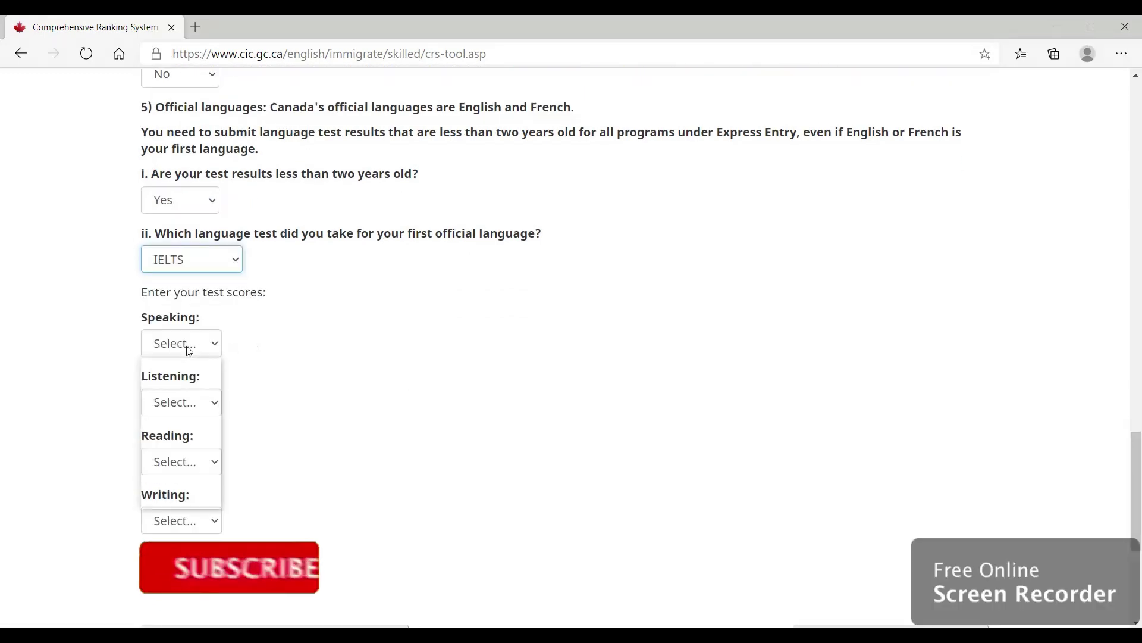
{"action": "left_click", "coordinate": [187, 350]}
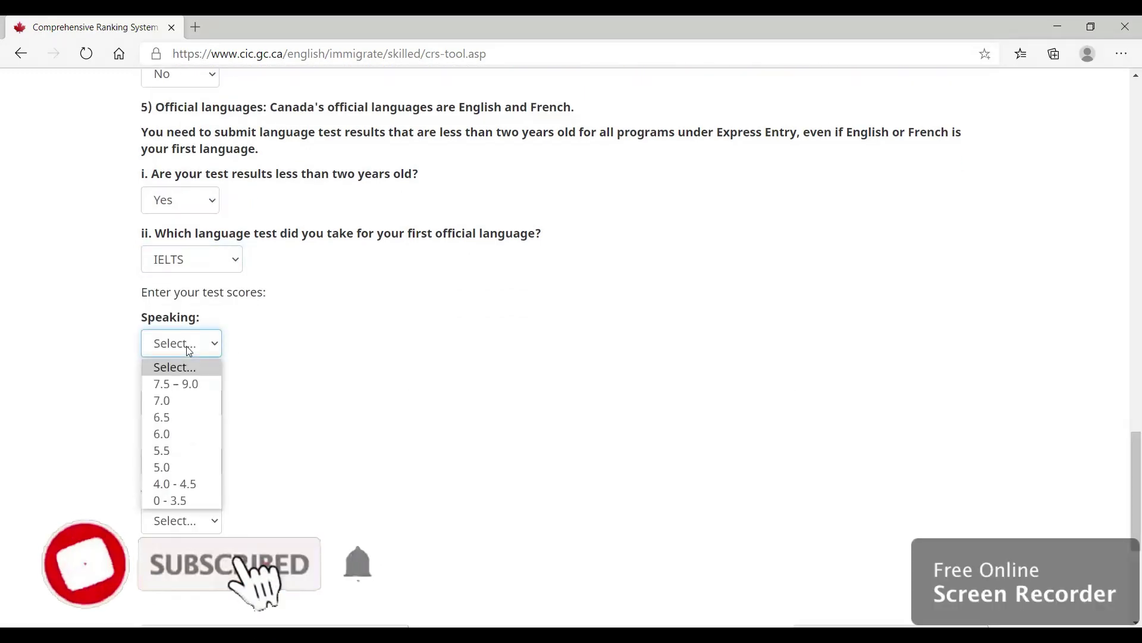
Enter IELTS scores: Speaking 7.0, Listening 8.0, Reading 7.0 - 7.5, Writing 6.5.
{"action": "scroll", "coordinate": [311, 413], "scroll_direction": "down", "scroll_amount": 1}
{"action": "left_click", "coordinate": [167, 284]}
{"action": "left_click", "coordinate": [168, 330]}
{"action": "left_click", "coordinate": [170, 336]}
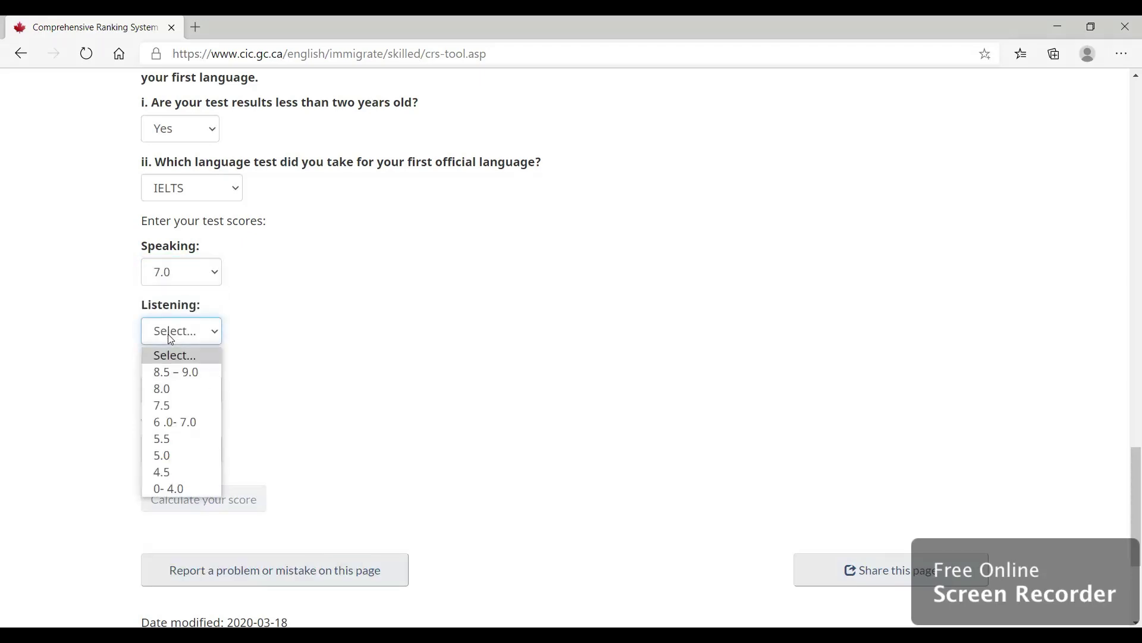
{"action": "left_click", "coordinate": [167, 388]}
{"action": "left_click", "coordinate": [178, 388]}
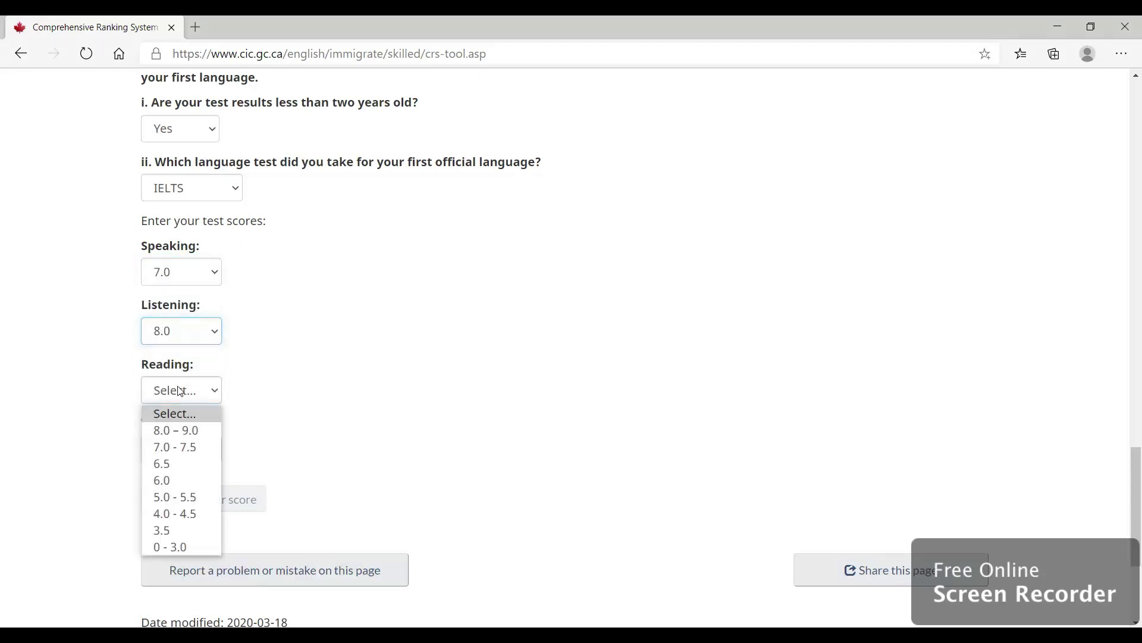
{"action": "left_click", "coordinate": [178, 447]}
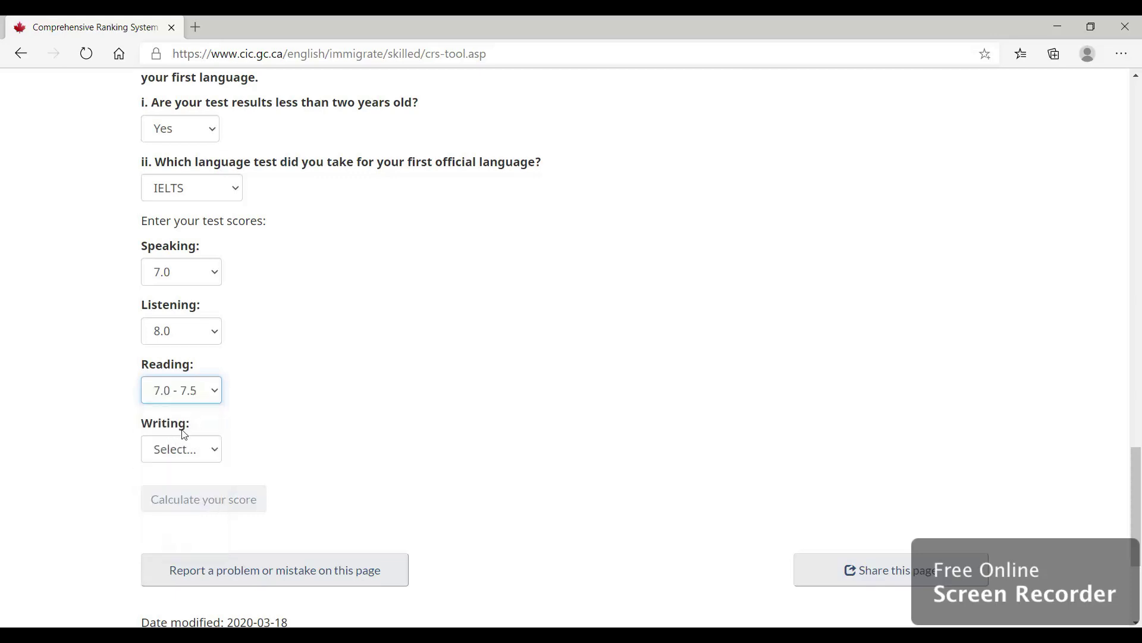
{"action": "left_click", "coordinate": [183, 454]}
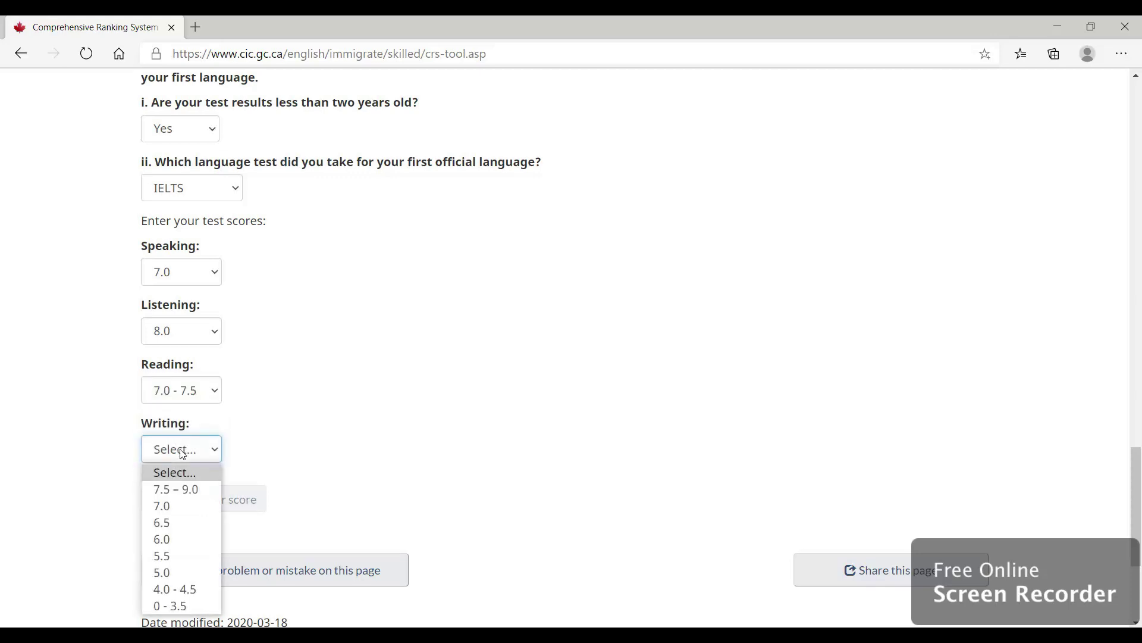
{"action": "left_click", "coordinate": [169, 524]}
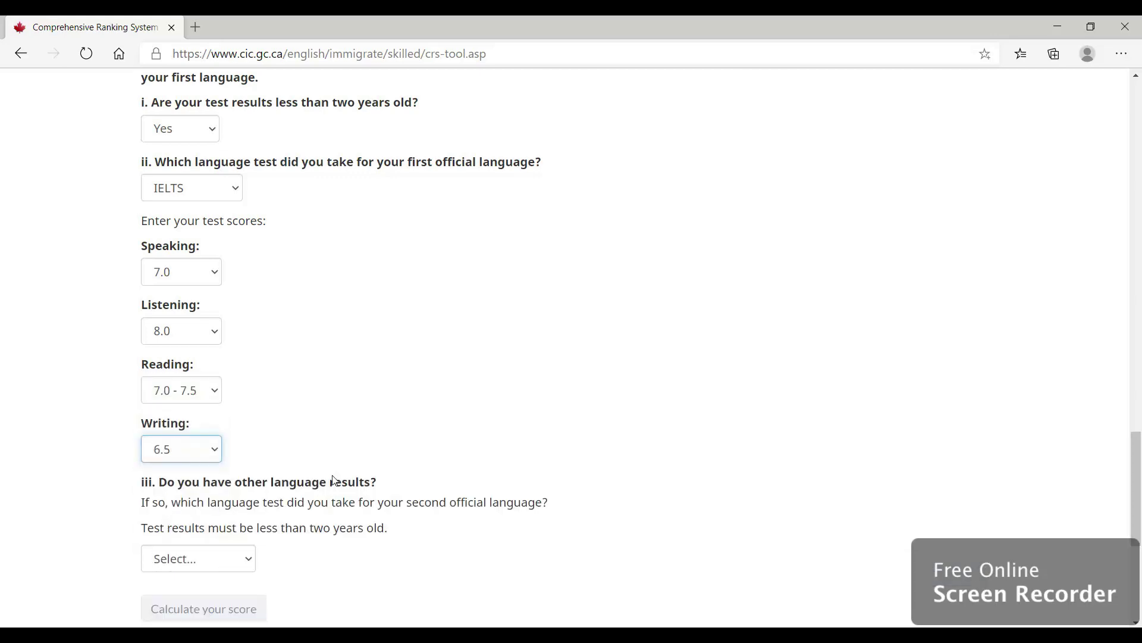
{"action": "scroll", "coordinate": [333, 479], "scroll_direction": "down", "scroll_amount": 3}
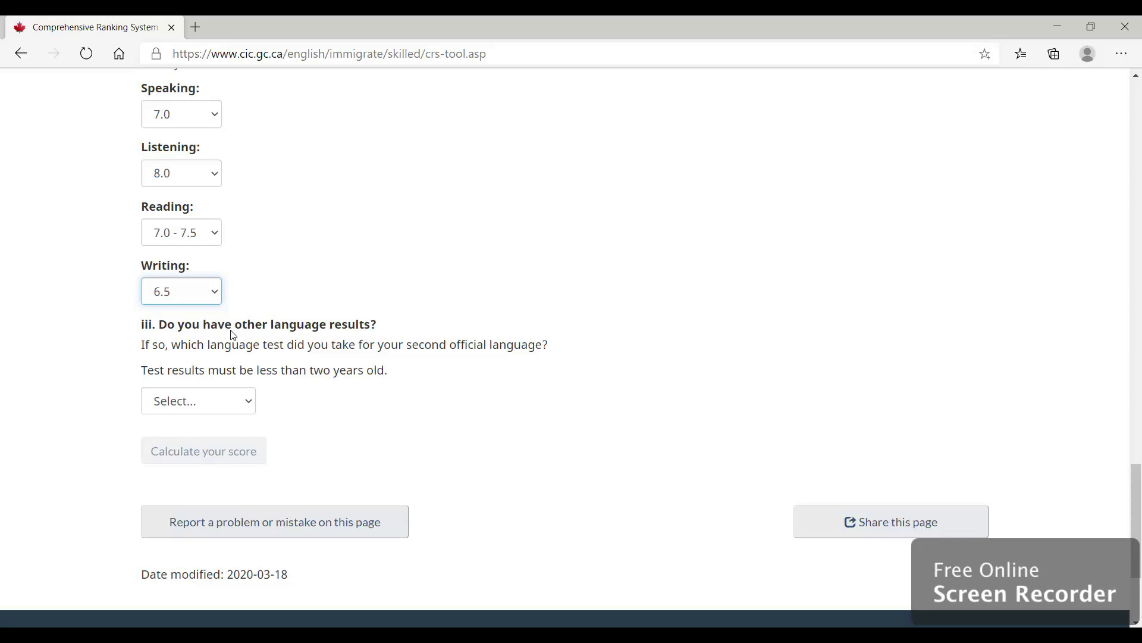
{"action": "left_click", "coordinate": [189, 405]}
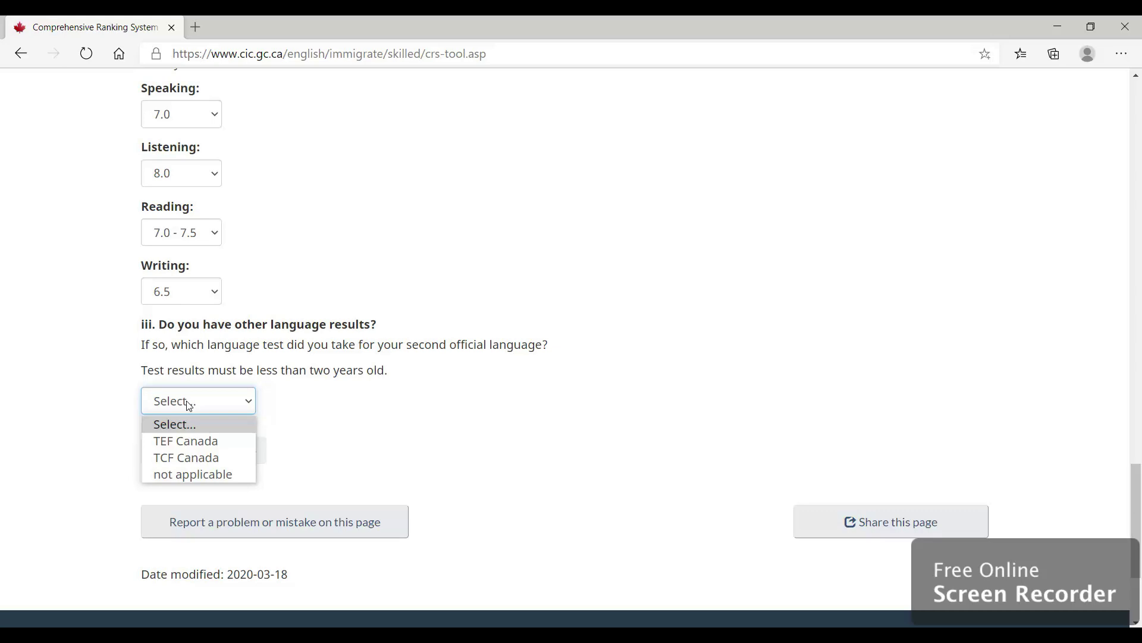
Set other language results to not applicable and review the Canadian work experience question.
{"action": "left_click", "coordinate": [189, 473]}
{"action": "scroll", "coordinate": [267, 465], "scroll_direction": "down", "scroll_amount": 3}
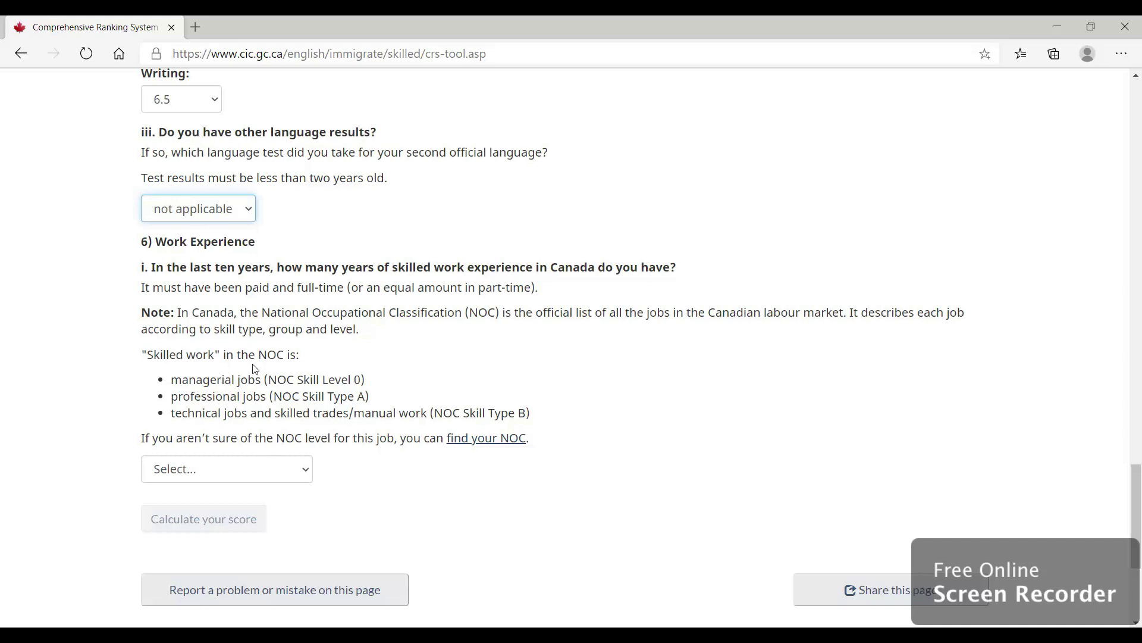
{"action": "left_click_drag", "start_coordinate": [171, 383], "coordinate": [556, 422]}
{"action": "left_click", "coordinate": [559, 423]}
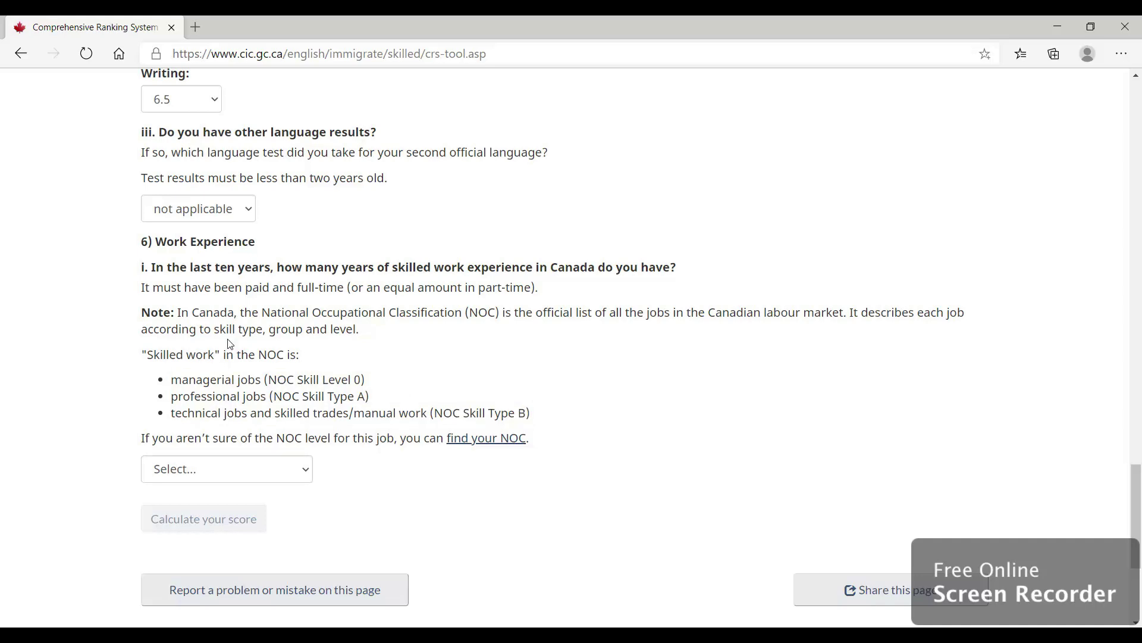
{"action": "left_click_drag", "start_coordinate": [156, 273], "coordinate": [695, 272]}
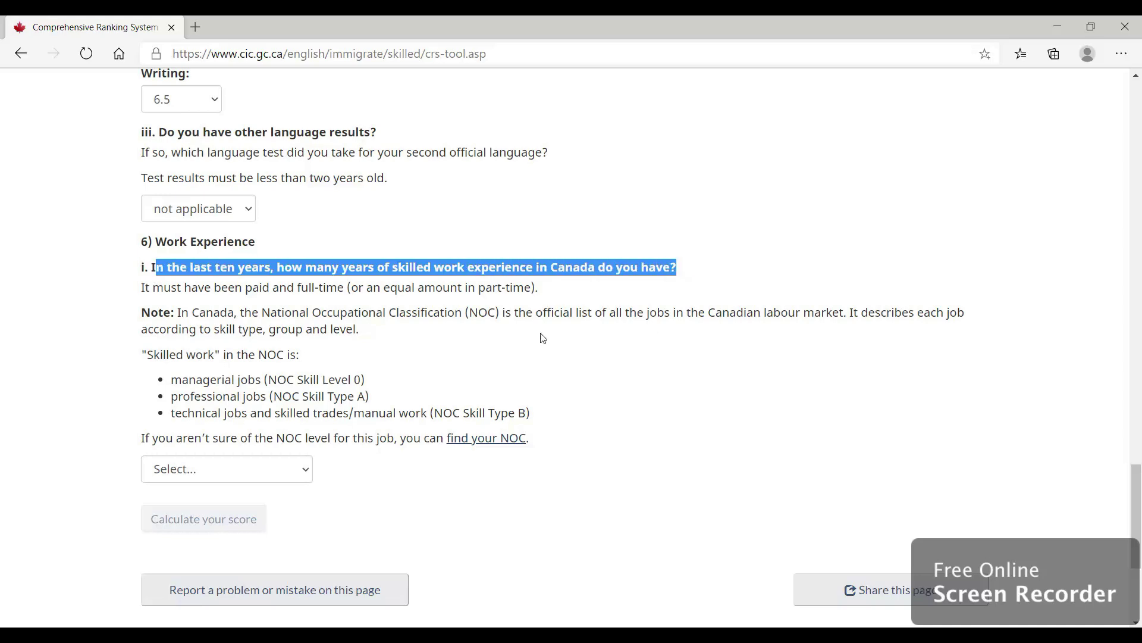
Set Canadian work experience to 'None or less than a year' and foreign skilled experience to 2 years.
{"action": "left_click", "coordinate": [170, 474]}
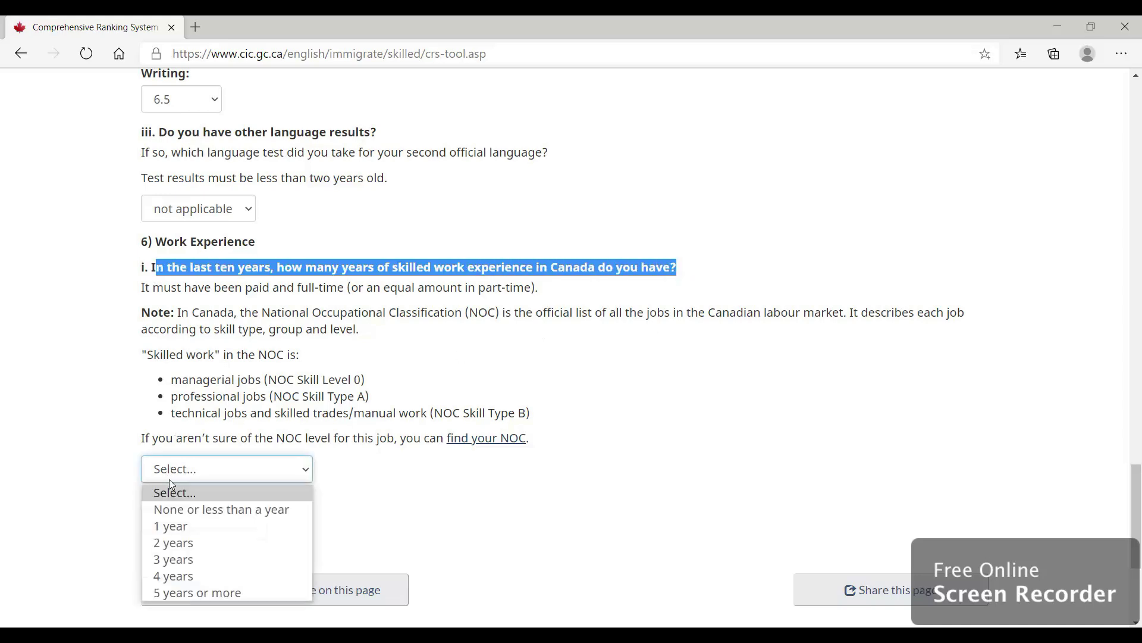
{"action": "left_click", "coordinate": [174, 510]}
{"action": "scroll", "coordinate": [339, 473], "scroll_direction": "down", "scroll_amount": 3}
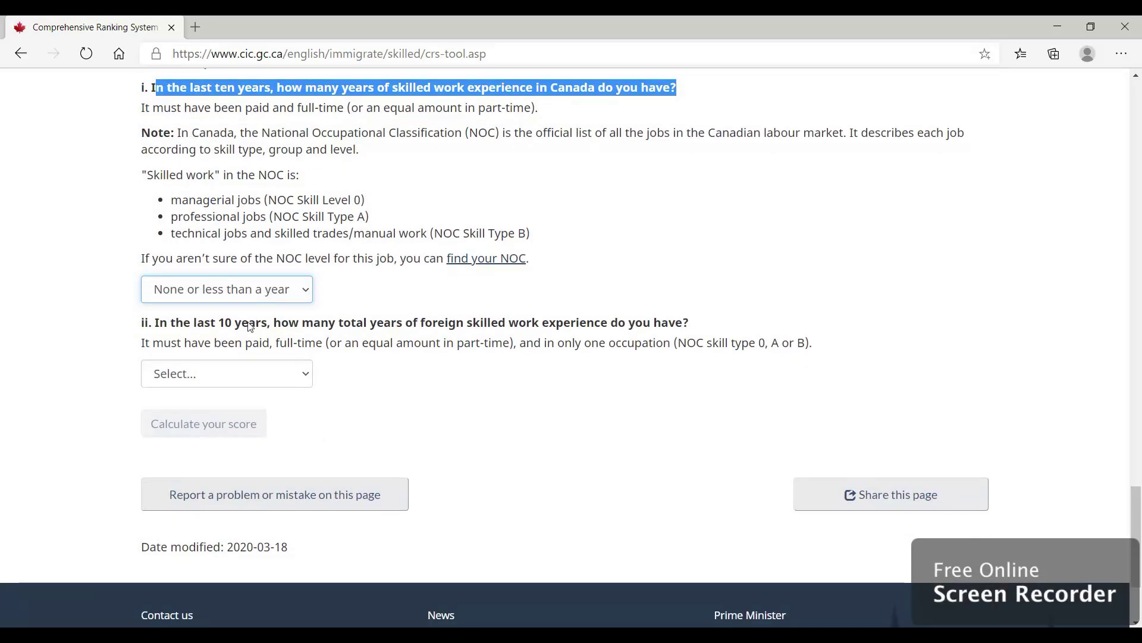
{"action": "left_click_drag", "start_coordinate": [235, 324], "coordinate": [690, 324]}
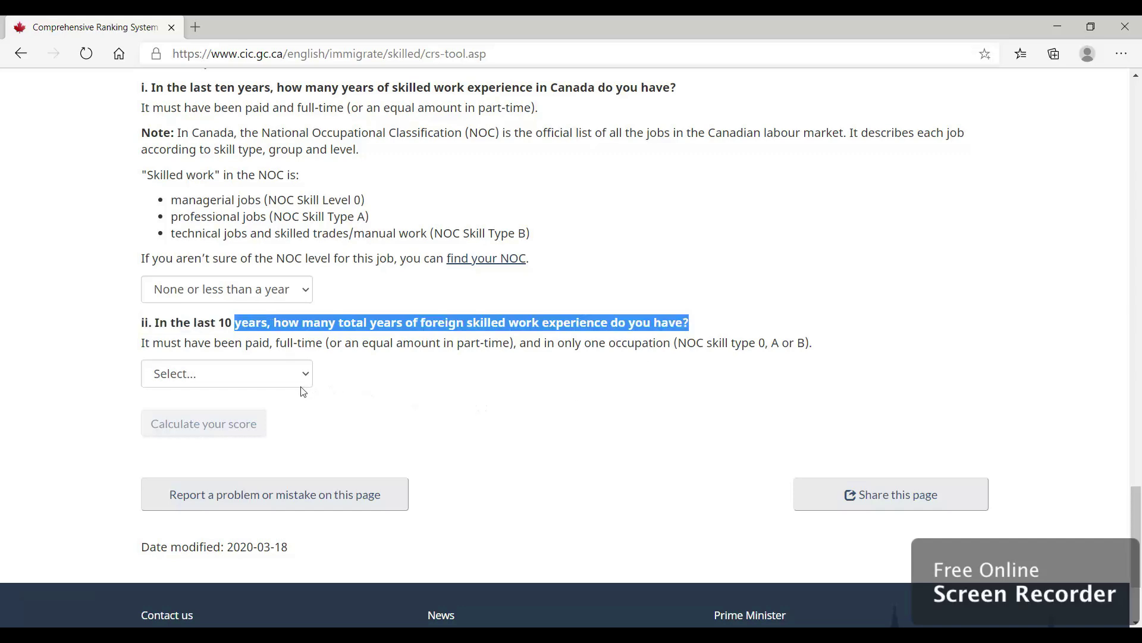
{"action": "left_click", "coordinate": [258, 380]}
{"action": "left_click", "coordinate": [187, 445]}
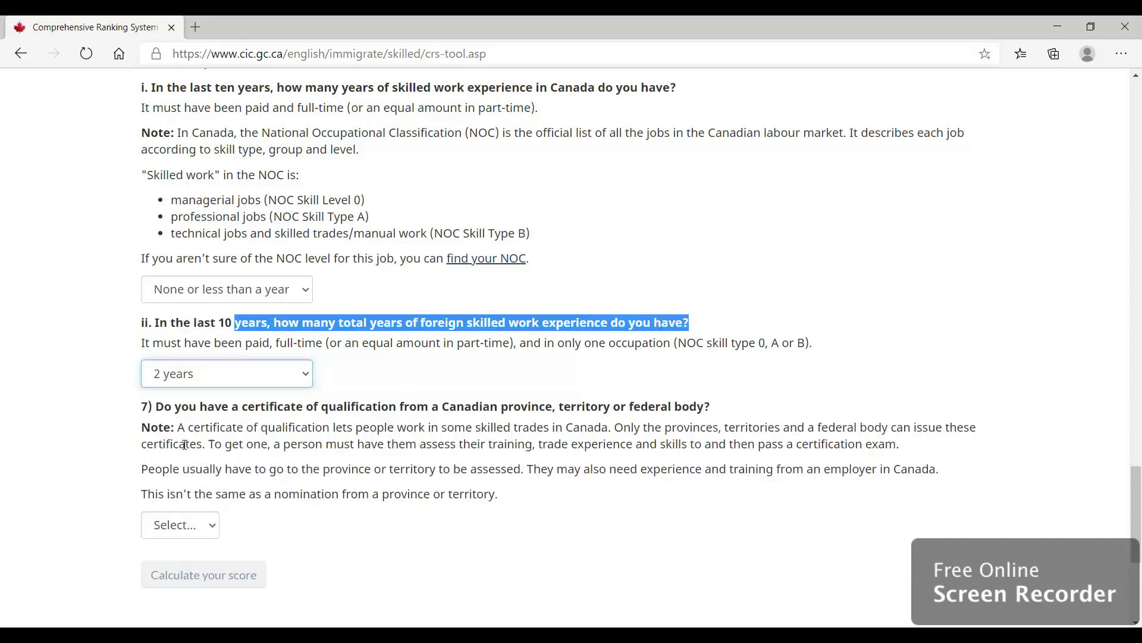
{"action": "scroll", "coordinate": [361, 421], "scroll_direction": "down", "scroll_amount": 2}
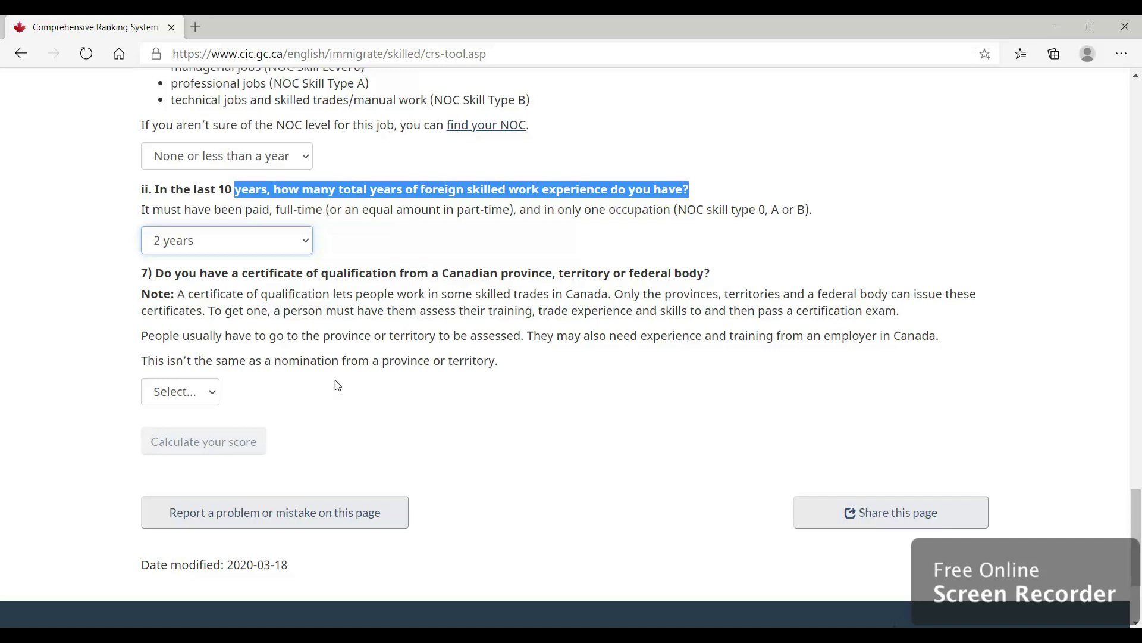
Answer No to having a certificate of qualification and to having a valid job offer.
{"action": "left_click", "coordinate": [208, 396]}
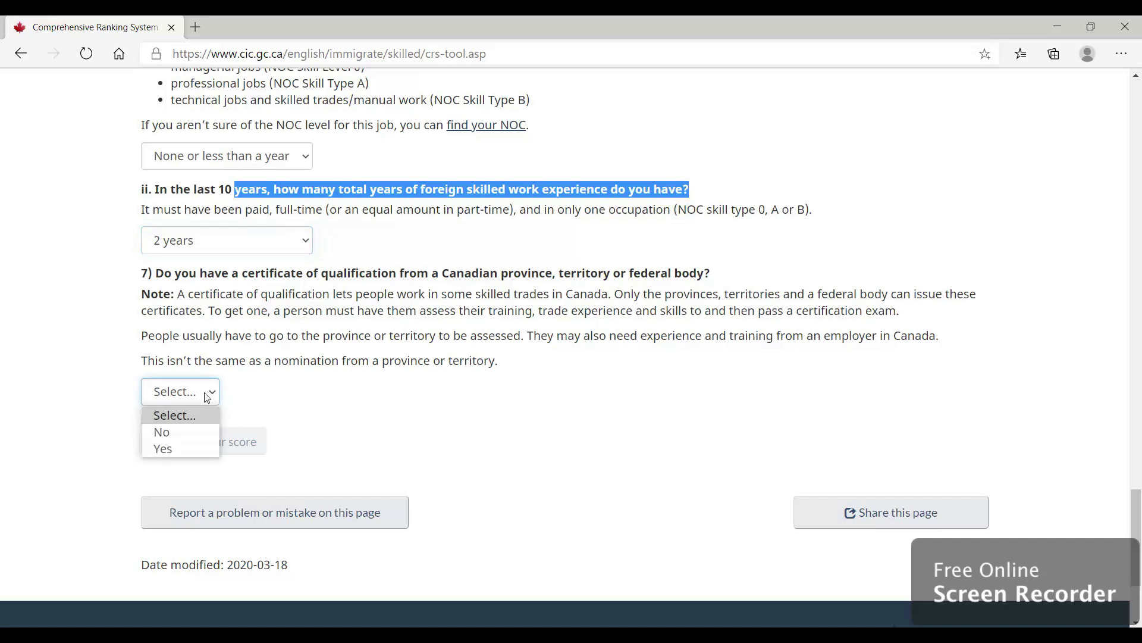
{"action": "left_click", "coordinate": [170, 433]}
{"action": "scroll", "coordinate": [243, 315], "scroll_direction": "down", "scroll_amount": 2}
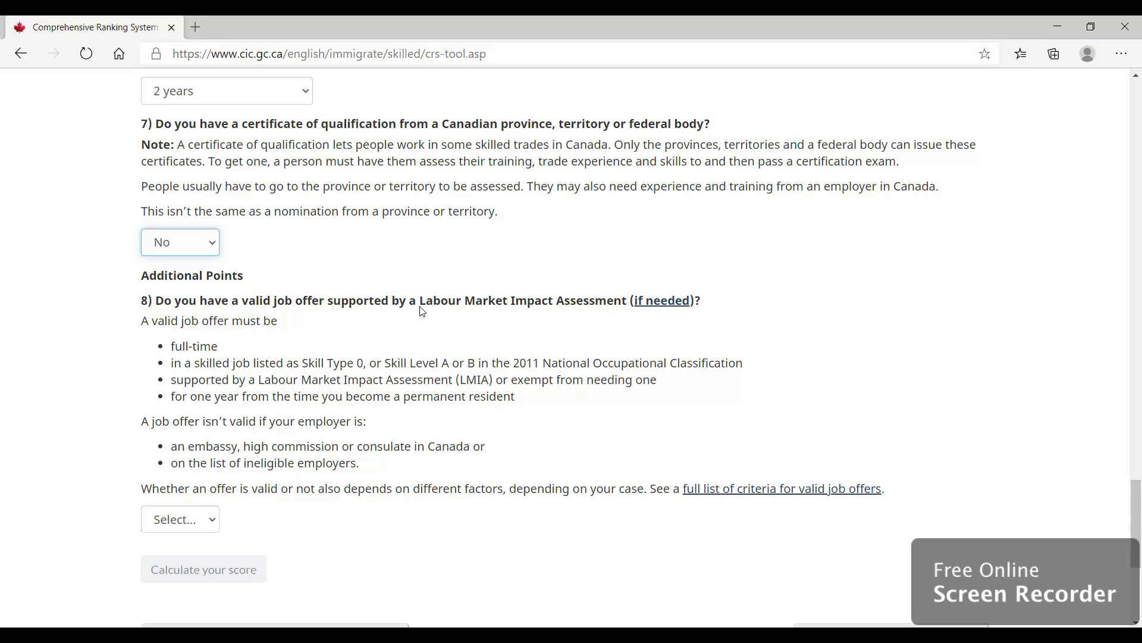
{"action": "scroll", "coordinate": [422, 310], "scroll_direction": "down", "scroll_amount": 2}
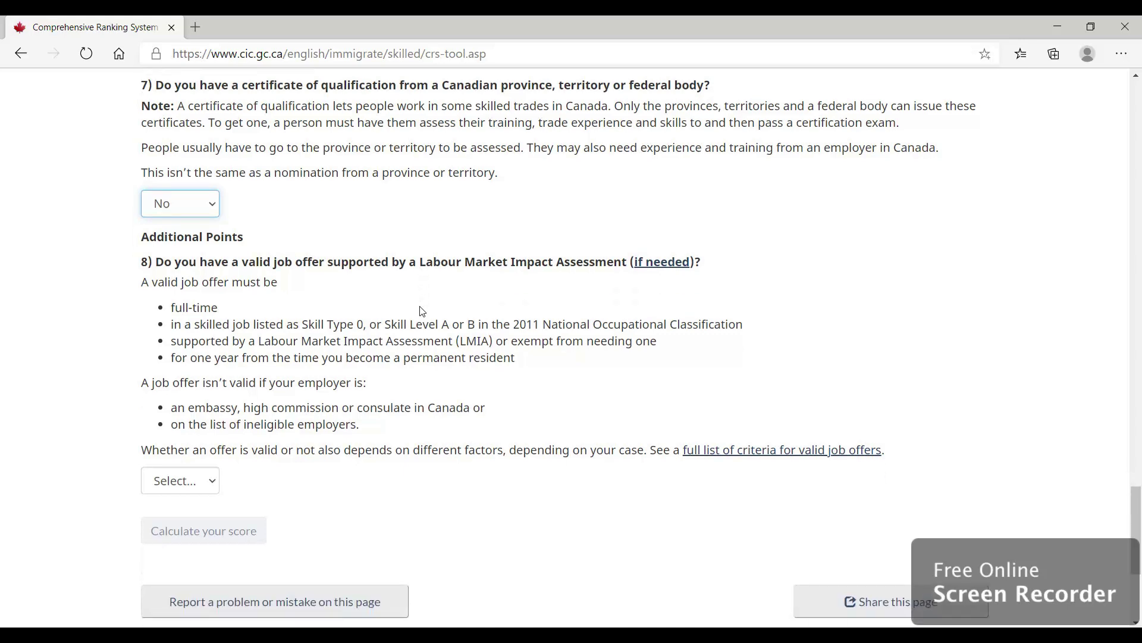
{"action": "left_click", "coordinate": [191, 449]}
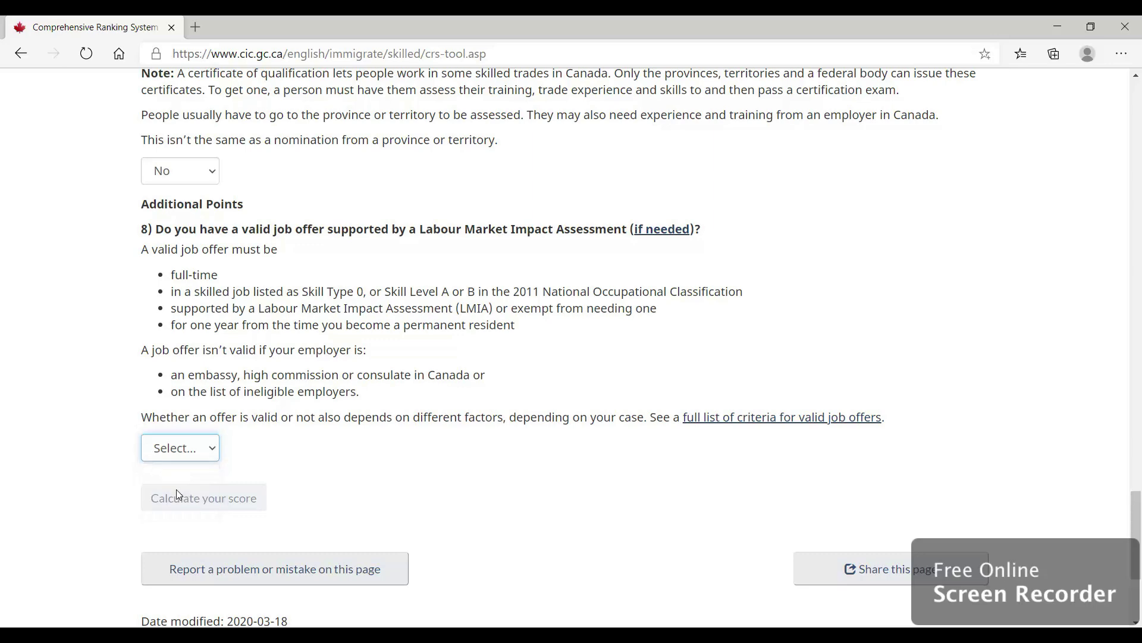
{"action": "left_click", "coordinate": [177, 489]}
Answer No to having a provincial nomination certificate.
{"action": "scroll", "coordinate": [345, 492], "scroll_direction": "down", "scroll_amount": 3}
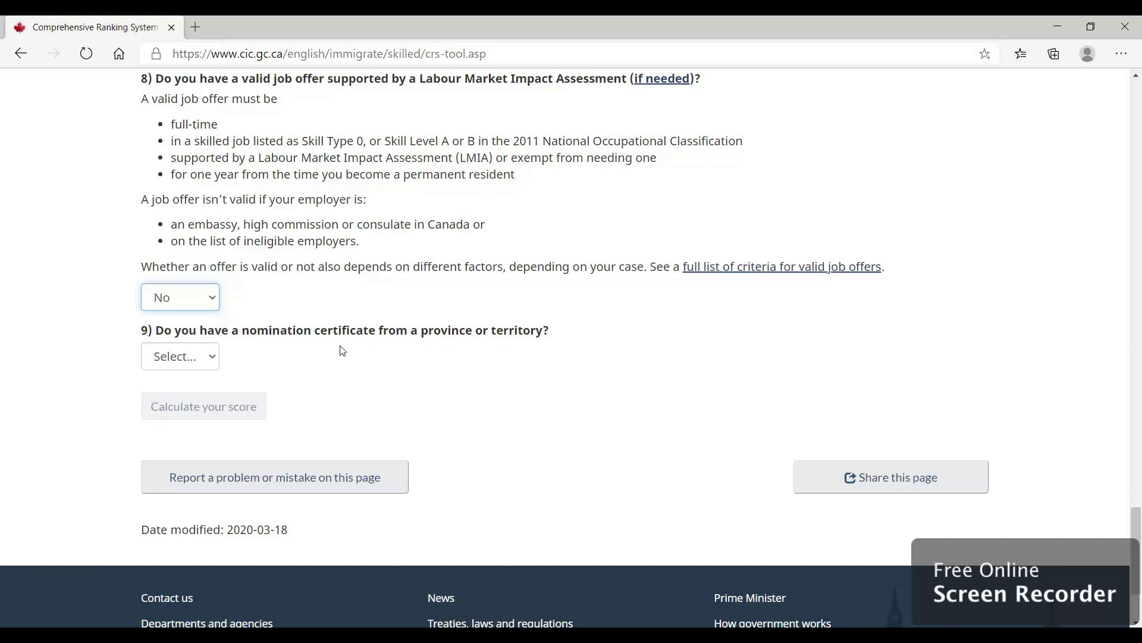
{"action": "scroll", "coordinate": [268, 333], "scroll_direction": "down", "scroll_amount": 1}
{"action": "left_click", "coordinate": [198, 316]}
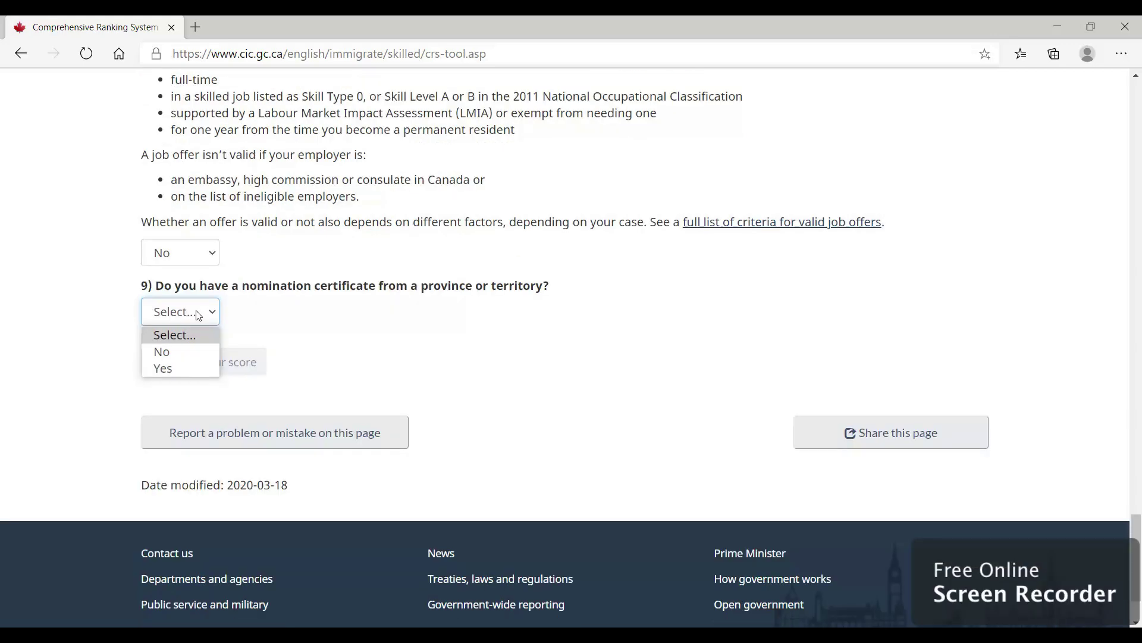
{"action": "left_click", "coordinate": [175, 352]}
{"action": "scroll", "coordinate": [335, 394], "scroll_direction": "down", "scroll_amount": 2}
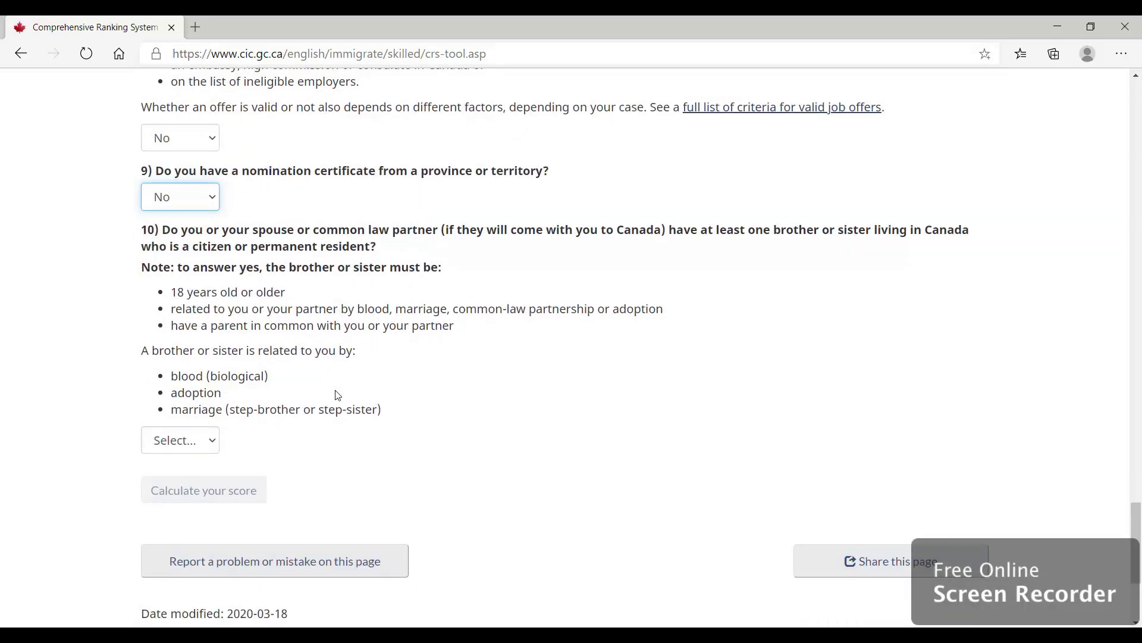
{"action": "scroll", "coordinate": [337, 395], "scroll_direction": "down", "scroll_amount": 1}
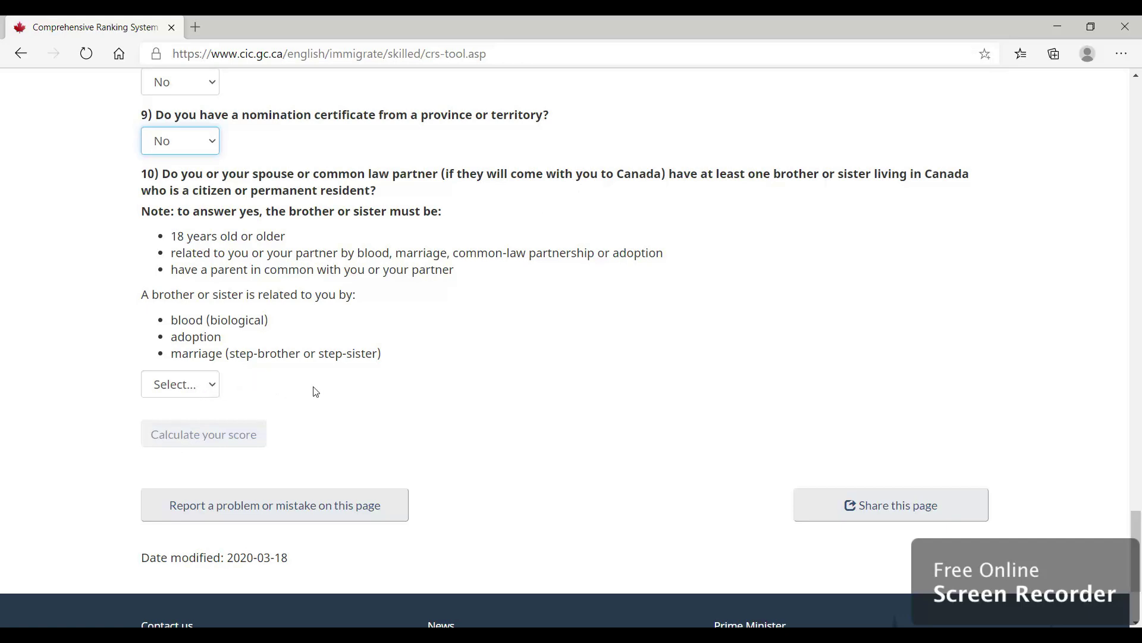
{"action": "scroll", "coordinate": [315, 391], "scroll_direction": "down", "scroll_amount": 1}
Answer Yes for a sibling in Canada and set spouse education to two or more credentials.
{"action": "left_click", "coordinate": [201, 357]}
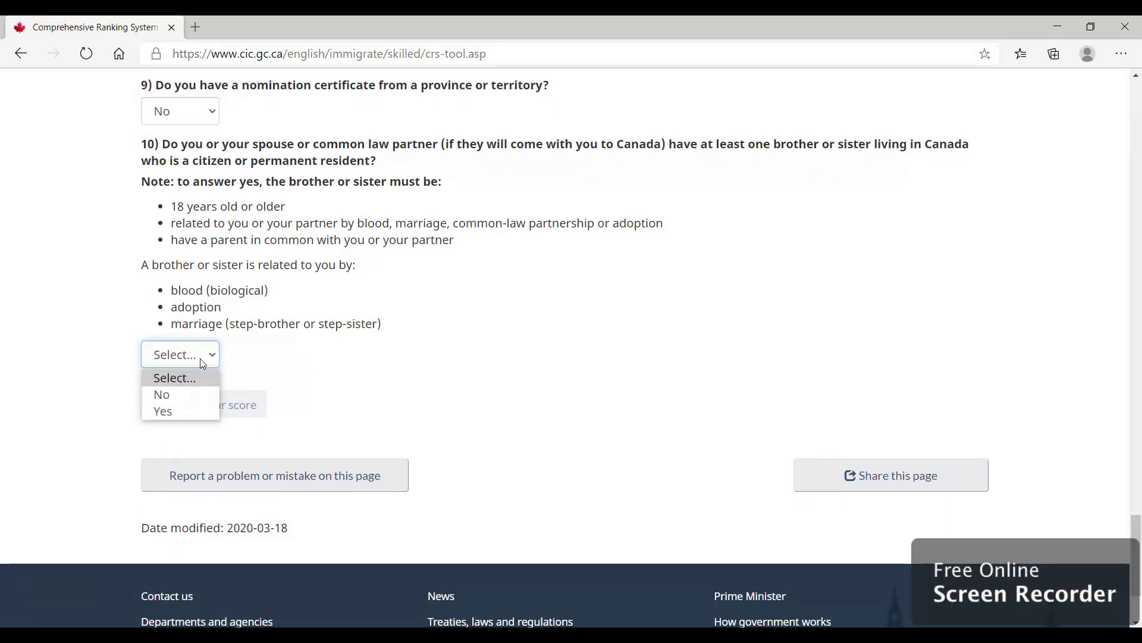
{"action": "left_click", "coordinate": [172, 409]}
{"action": "scroll", "coordinate": [334, 430], "scroll_direction": "down", "scroll_amount": 2}
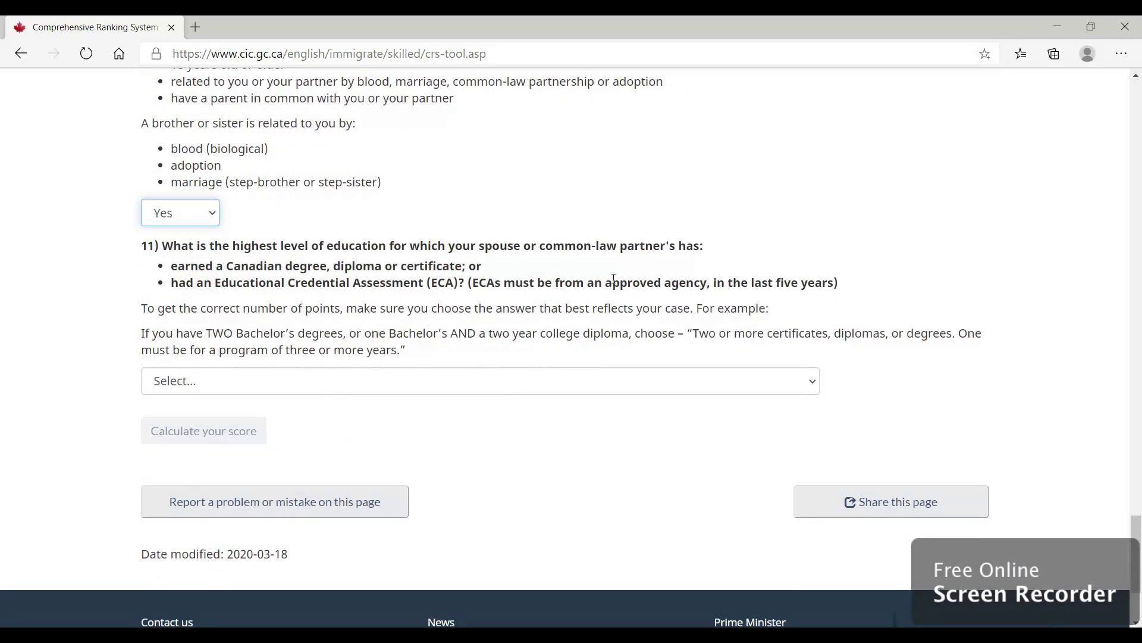
{"action": "scroll", "coordinate": [613, 280], "scroll_direction": "down", "scroll_amount": 1}
{"action": "left_click", "coordinate": [385, 299]}
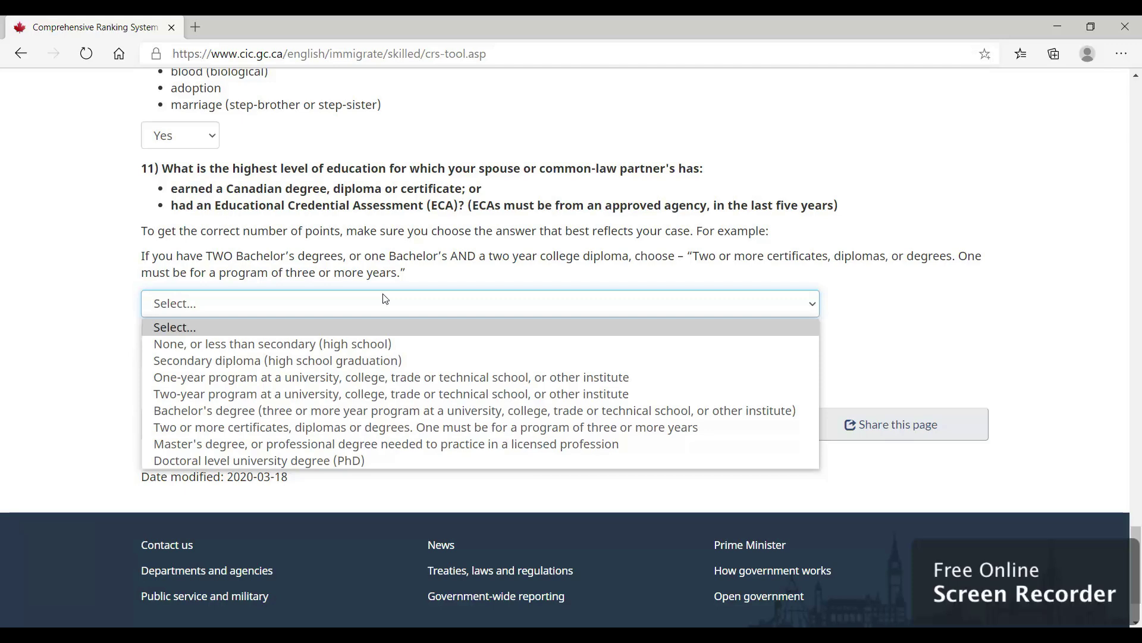
{"action": "left_click", "coordinate": [260, 427]}
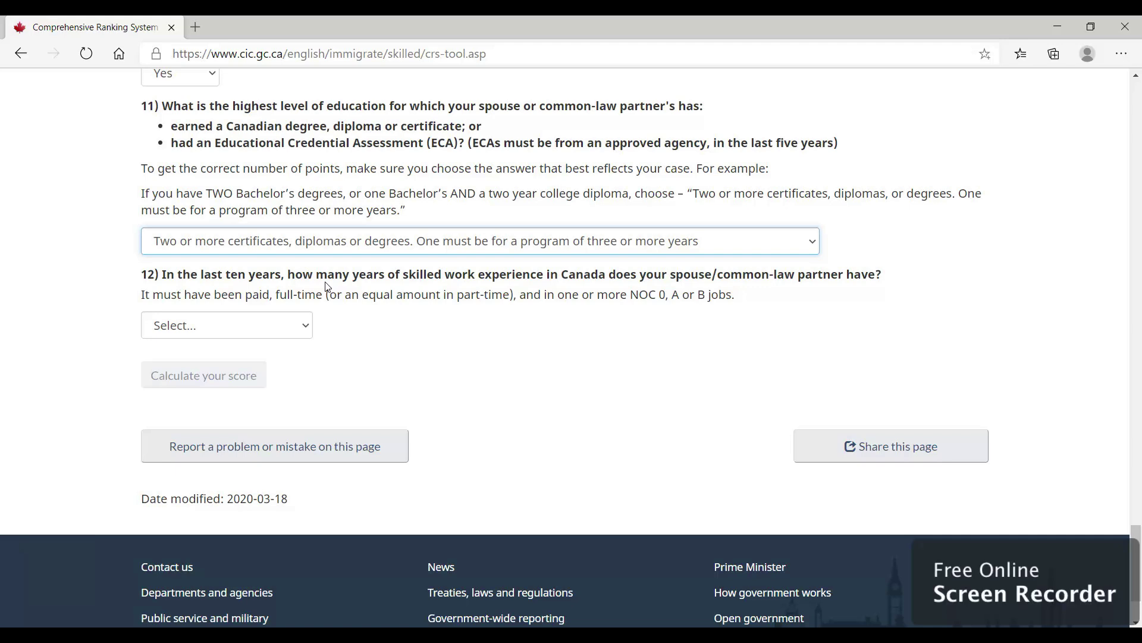
{"action": "left_click", "coordinate": [267, 327]}
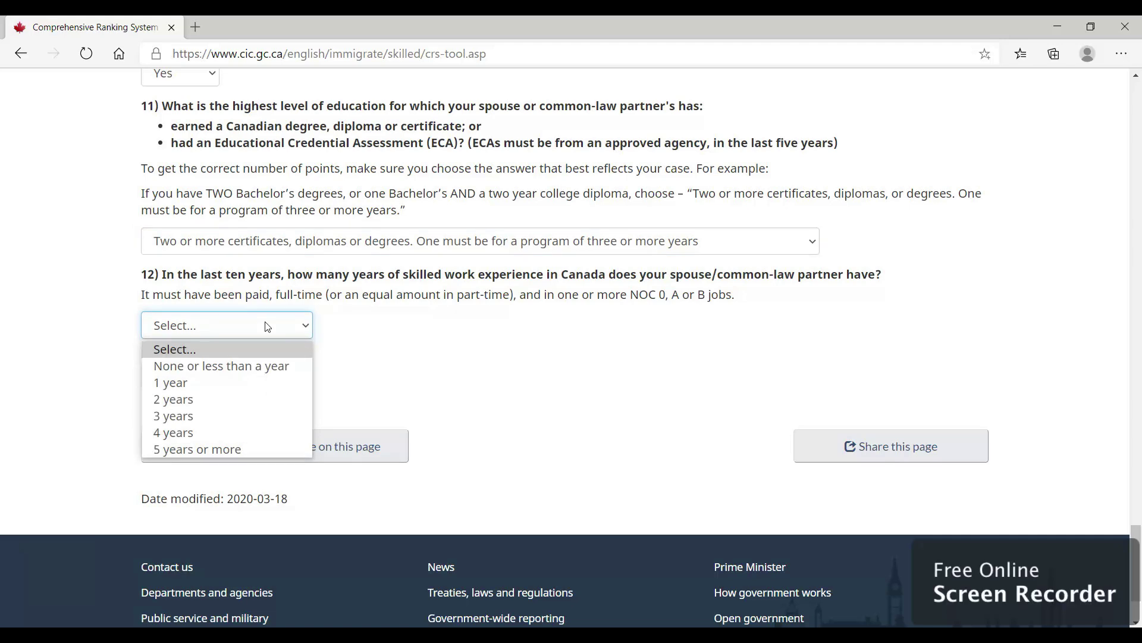
Set the spouse's Canadian work experience to none or less than a year and test to IELTS.
{"action": "left_click", "coordinate": [236, 368]}
{"action": "scroll", "coordinate": [242, 375], "scroll_direction": "down", "scroll_amount": 2}
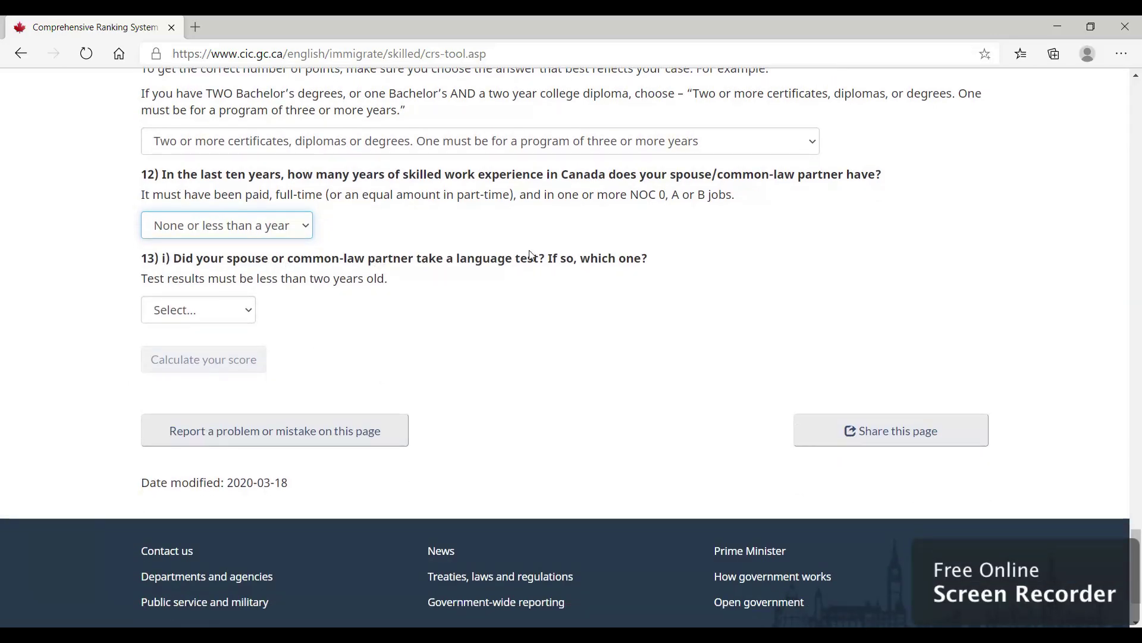
{"action": "left_click", "coordinate": [203, 317]}
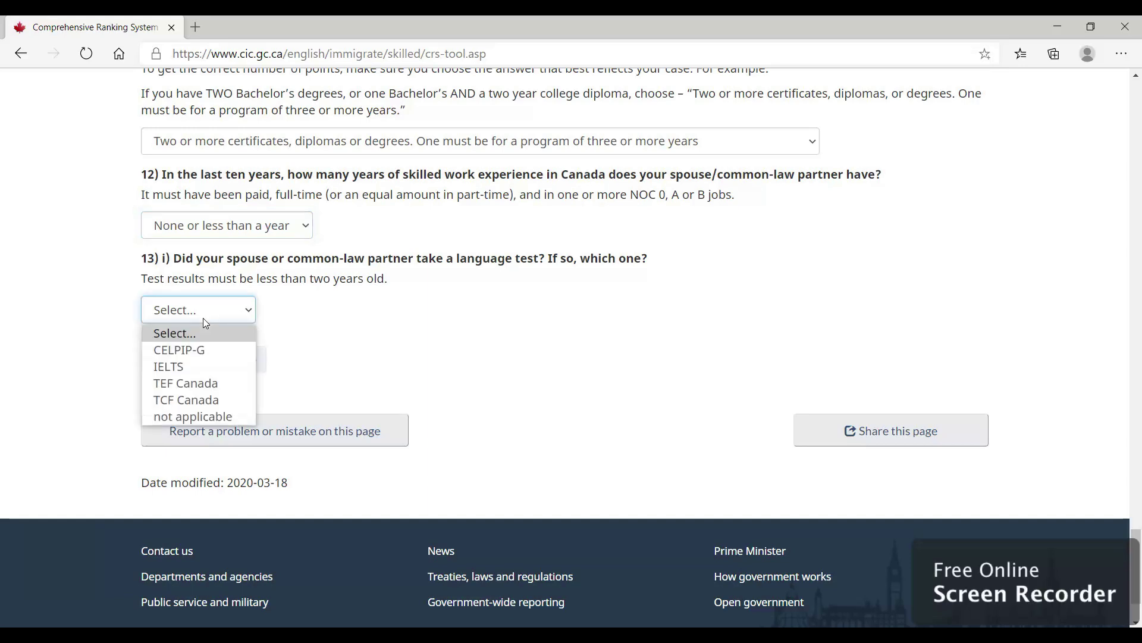
{"action": "left_click", "coordinate": [185, 364]}
Enter the spouse's IELTS scores, starting with Speaking 7.0.
{"action": "scroll", "coordinate": [281, 395], "scroll_direction": "down", "scroll_amount": 1}
{"action": "left_click", "coordinate": [177, 347]}
{"action": "left_click", "coordinate": [169, 393]}
{"action": "left_click", "coordinate": [205, 401]}
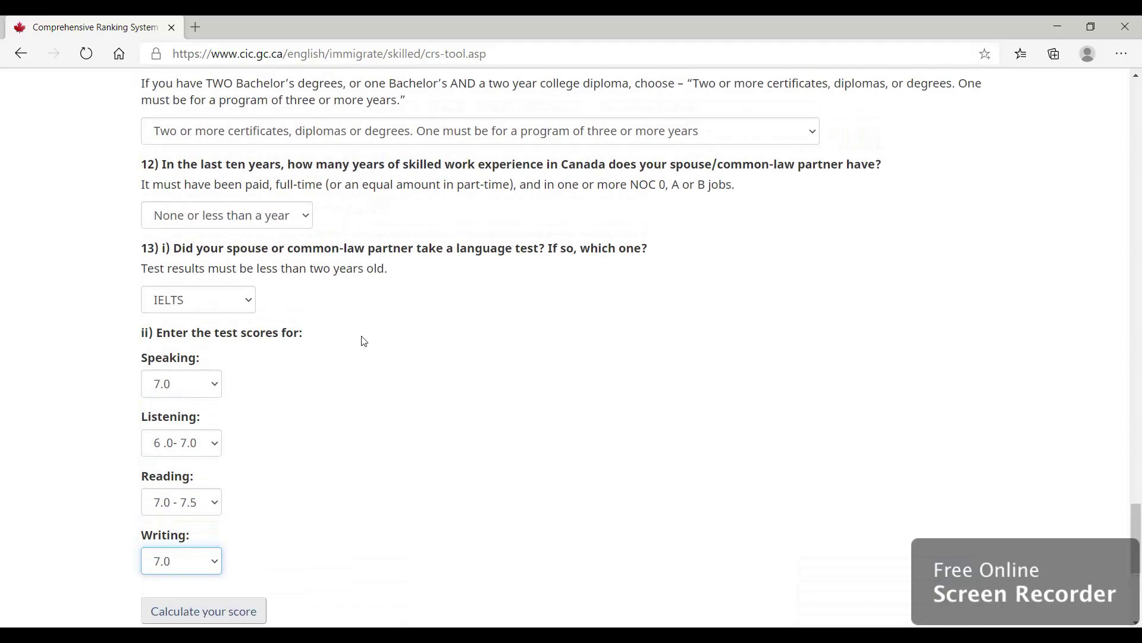
{"action": "scroll", "coordinate": [364, 341], "scroll_direction": "up", "scroll_amount": 20}
{"action": "scroll", "coordinate": [362, 336], "scroll_direction": "down", "scroll_amount": 20}
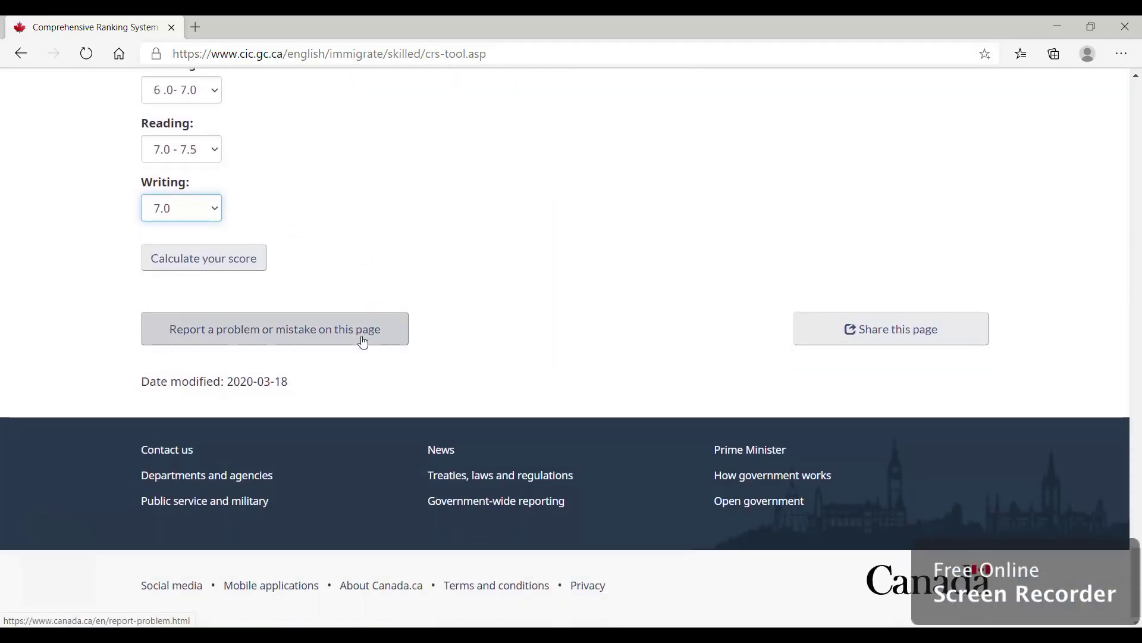
{"action": "scroll", "coordinate": [363, 342], "scroll_direction": "up", "scroll_amount": 1}
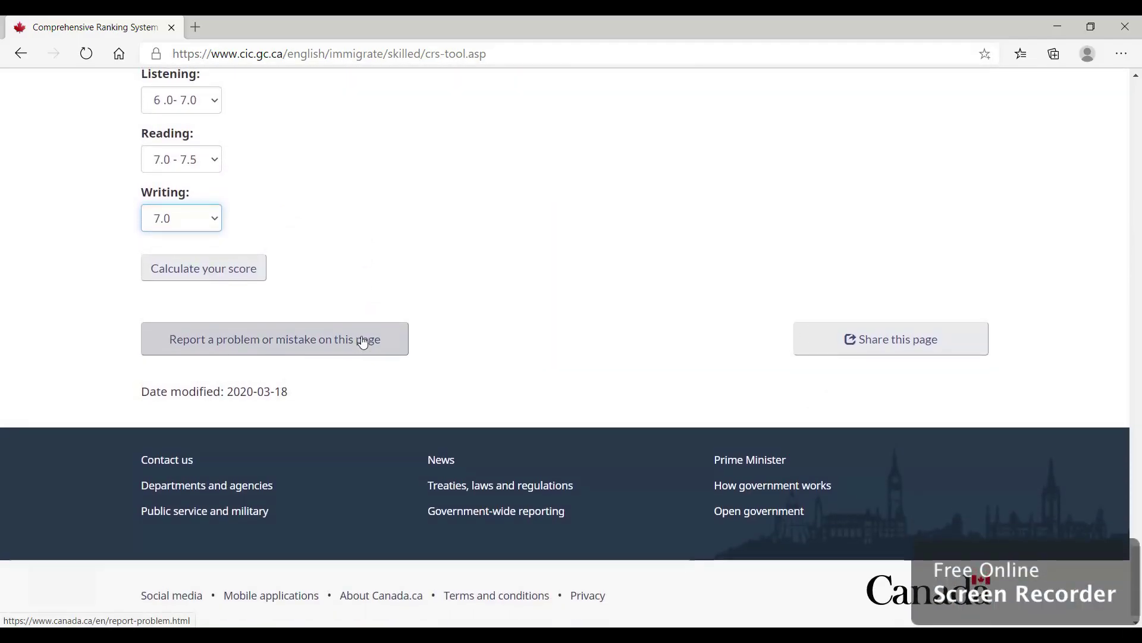
Calculate the CRS score, then select the 'Grand total = 415' line below the 335 core and 27 spouse subtotals.
{"action": "left_click", "coordinate": [205, 274]}
{"action": "scroll", "coordinate": [262, 385], "scroll_direction": "down", "scroll_amount": 1}
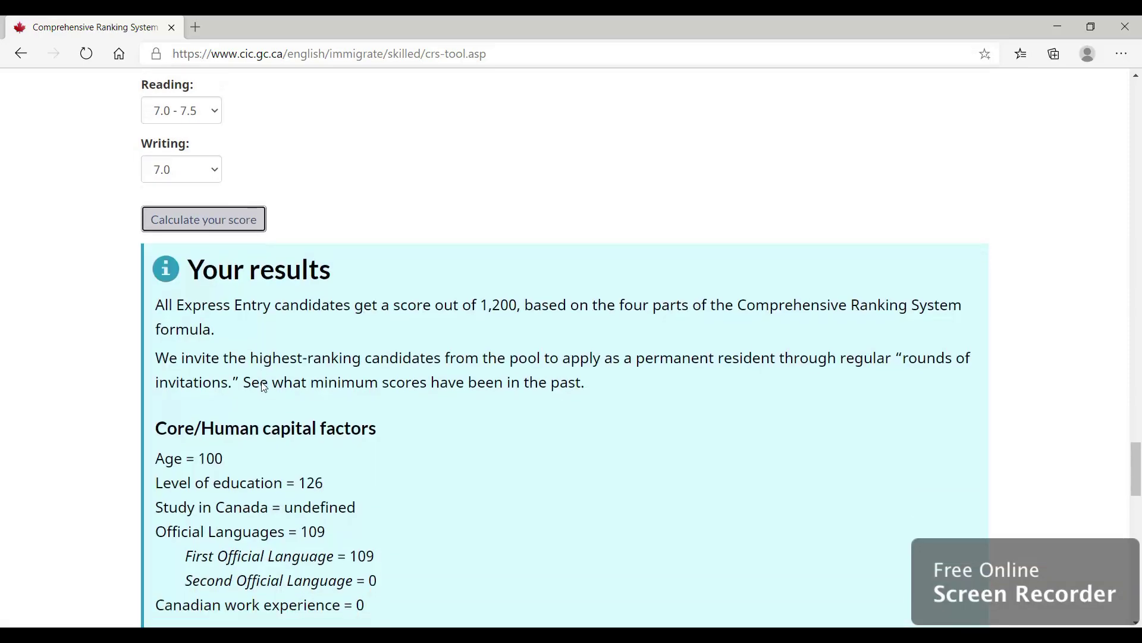
{"action": "scroll", "coordinate": [263, 385], "scroll_direction": "down", "scroll_amount": 1}
{"action": "scroll", "coordinate": [304, 392], "scroll_direction": "down", "scroll_amount": 6}
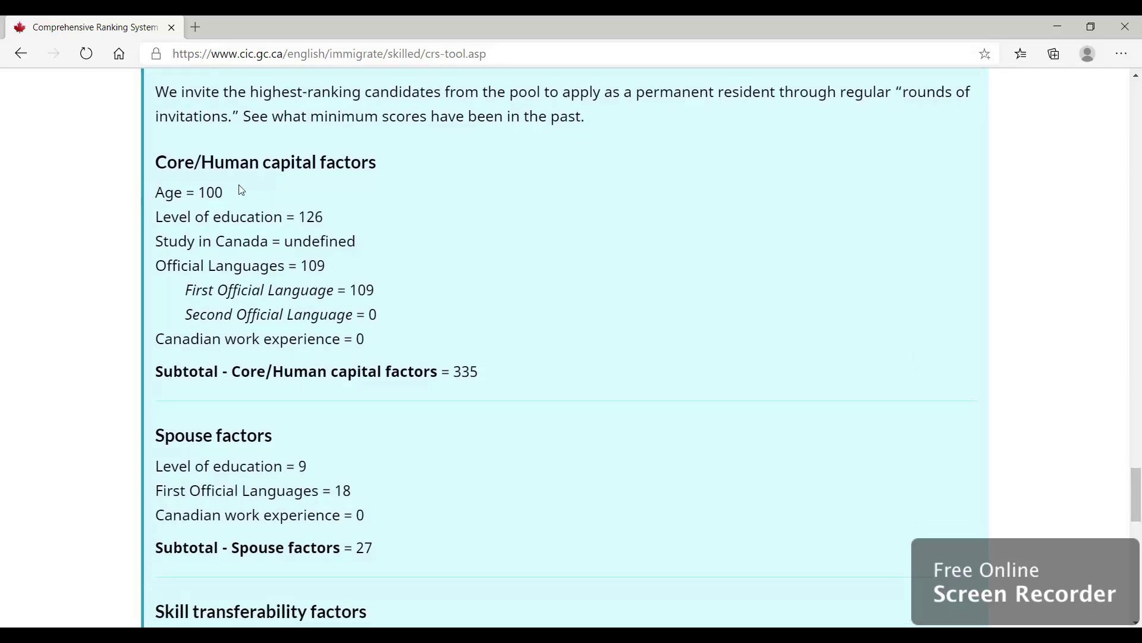
{"action": "scroll", "coordinate": [279, 384], "scroll_direction": "down", "scroll_amount": 5}
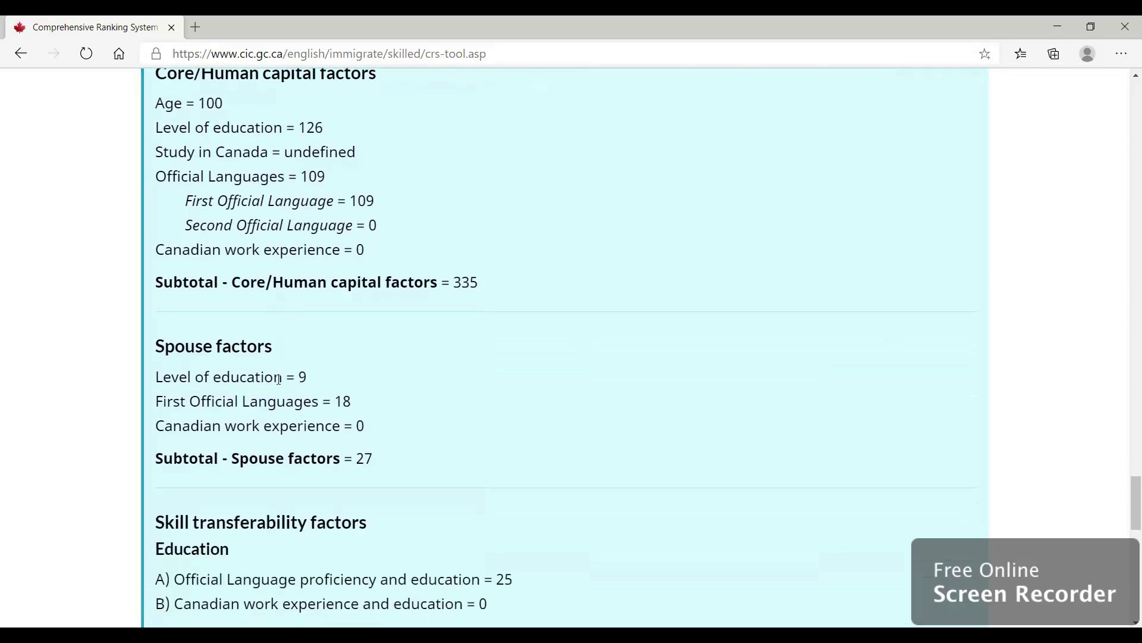
{"action": "scroll", "coordinate": [280, 384], "scroll_direction": "down", "scroll_amount": 10}
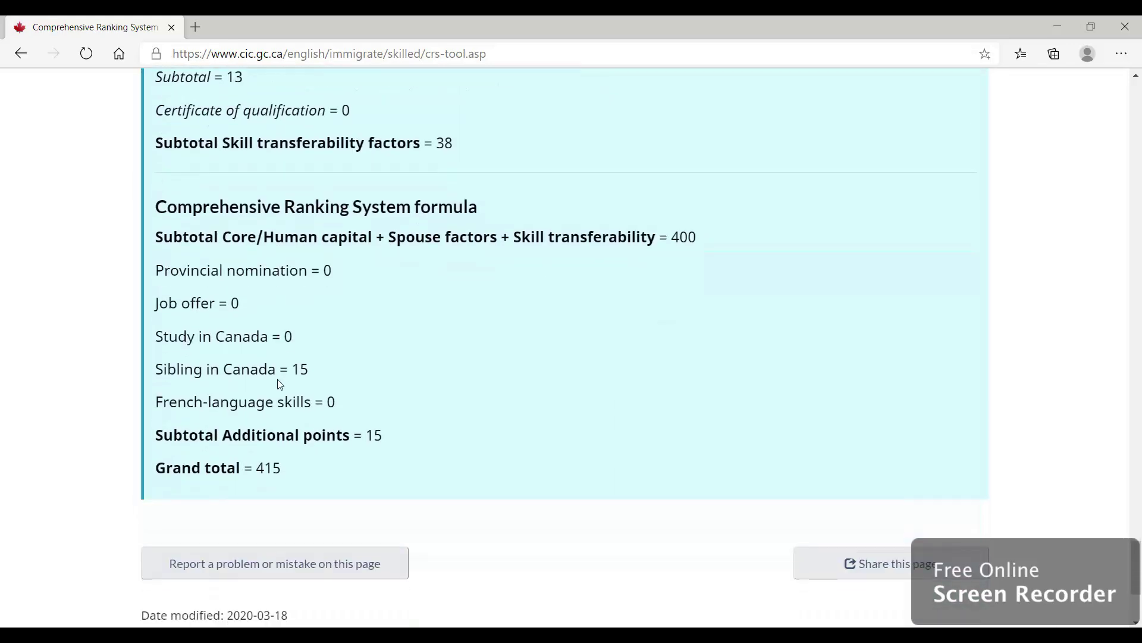
{"action": "left_click_drag", "start_coordinate": [282, 453], "coordinate": [149, 456]}
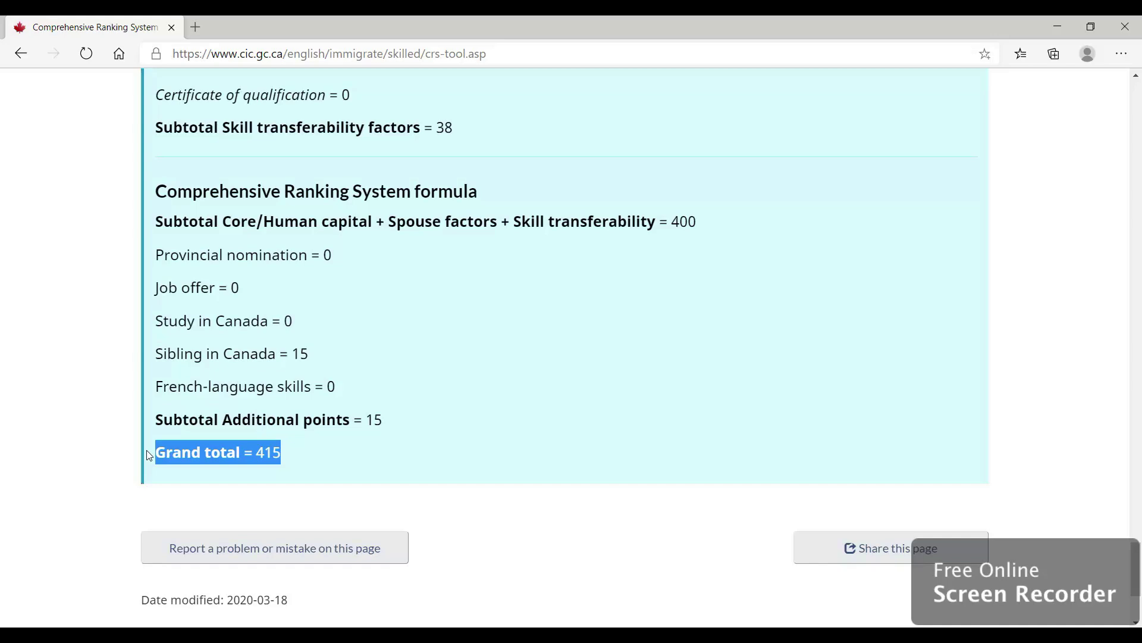